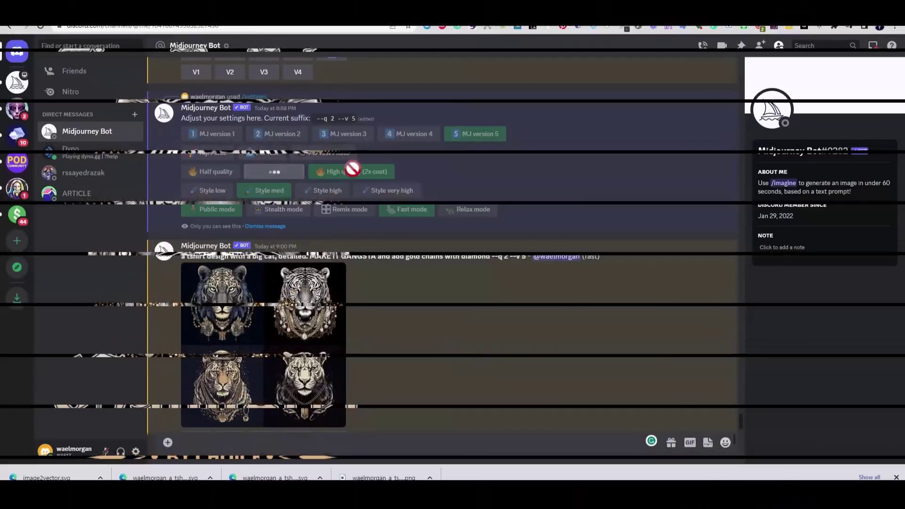
# Switch the Midjourney model to MJ version 4 and resubmit the gangsta big-cat T-shirt prompt with gold chains and diamond.
pyautogui.click(417, 137)
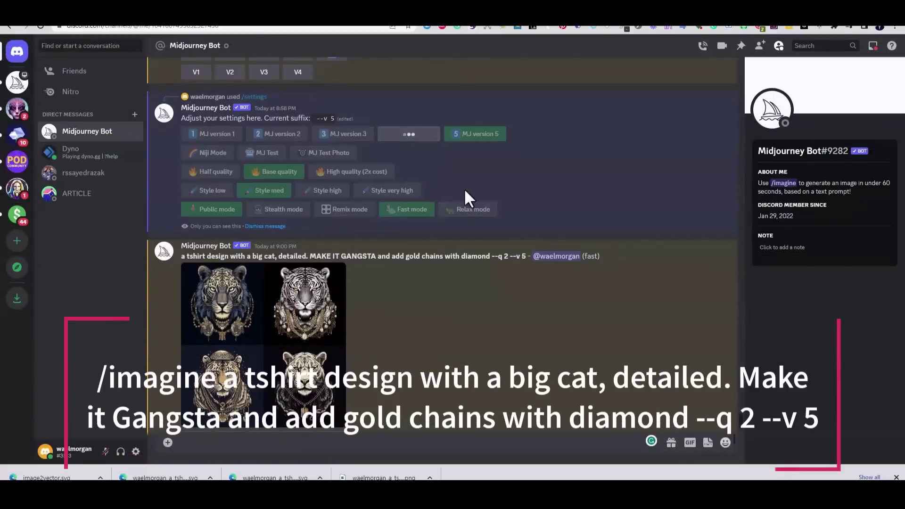
pyautogui.scroll(-1, 519, 297)
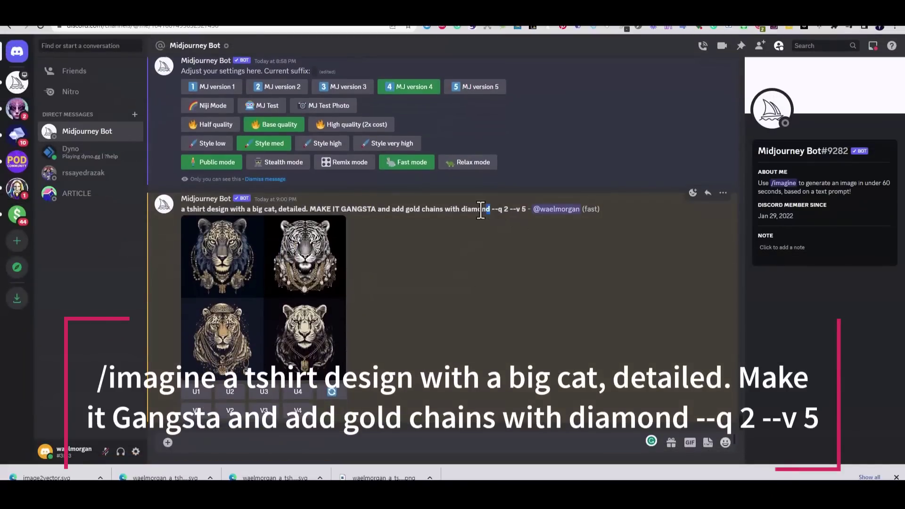
pyautogui.moveTo(481, 210); pyautogui.dragTo(203, 213)
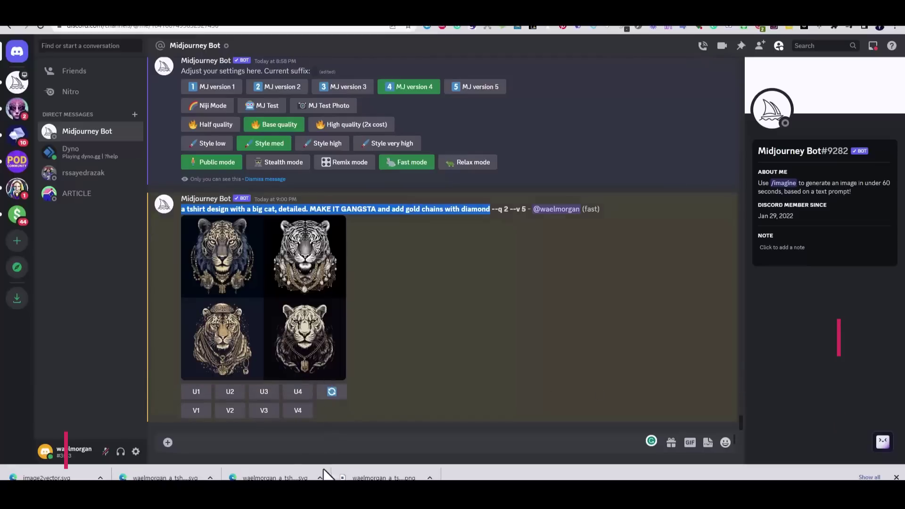
pyautogui.click(287, 439)
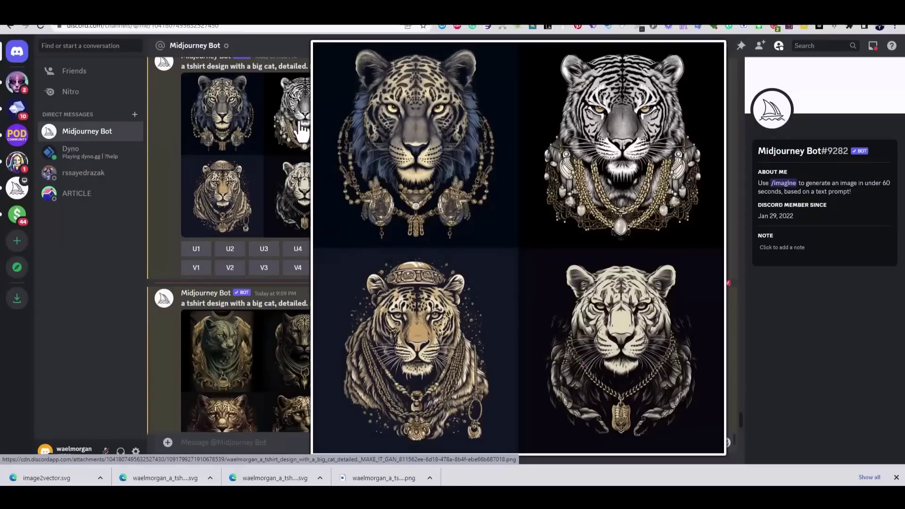
# Compare the enlarged previews of the version 5 and version 4 big-cat image grids.
pyautogui.click(302, 132)
pyautogui.click(198, 410)
pyautogui.click(184, 443)
pyautogui.scroll(-2, 217, 424)
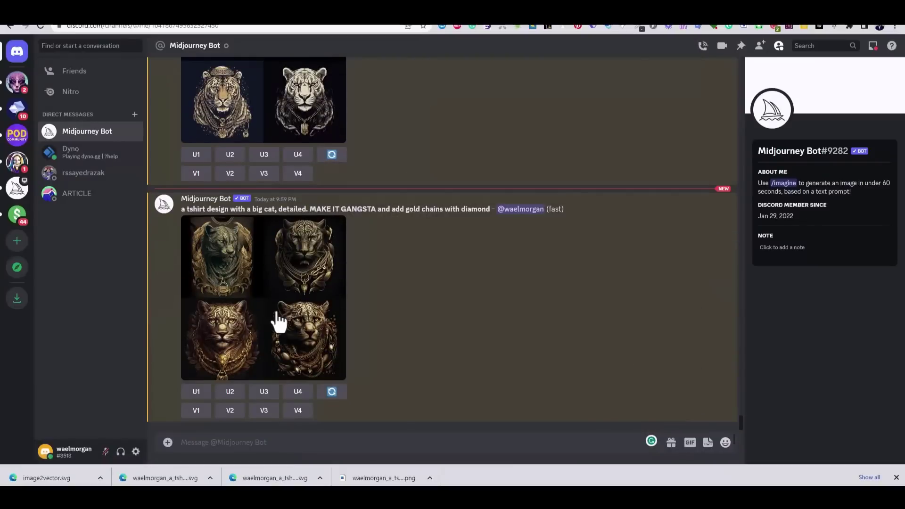
pyautogui.click(279, 321)
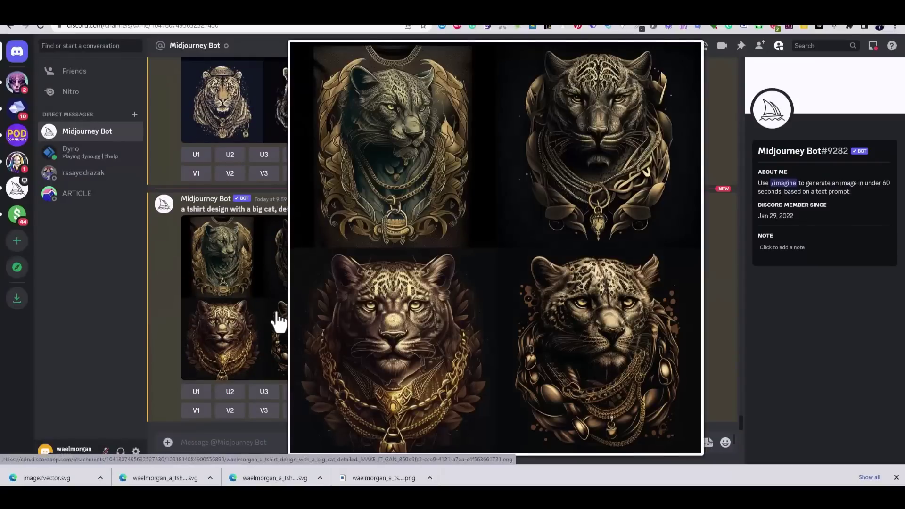
pyautogui.click(278, 322)
# Open the upscaled white tiger image (Image #2) in the large view and save it to the computer.
pyautogui.click(304, 134)
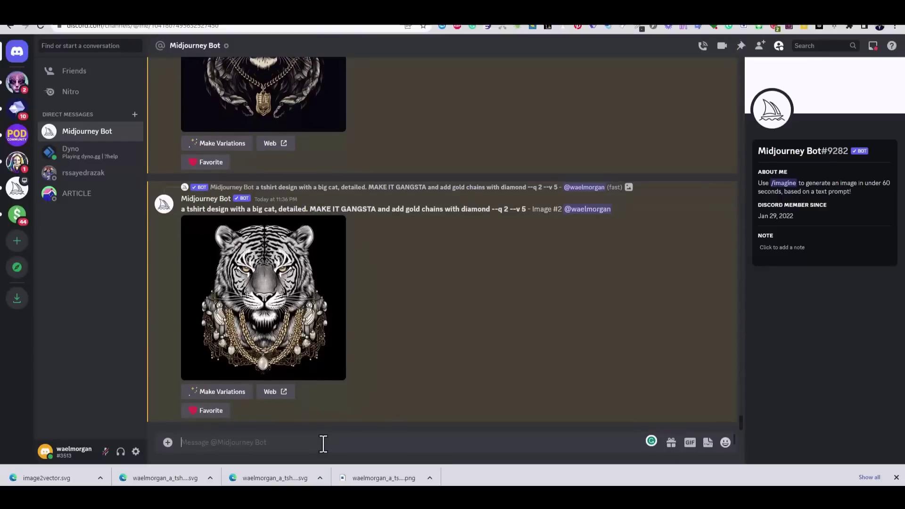
pyautogui.click(247, 292)
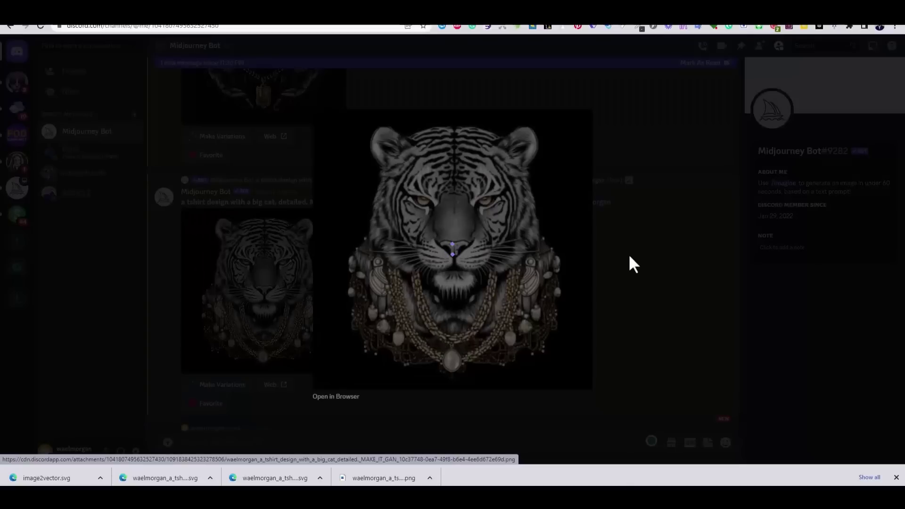
pyautogui.rightClick(480, 210)
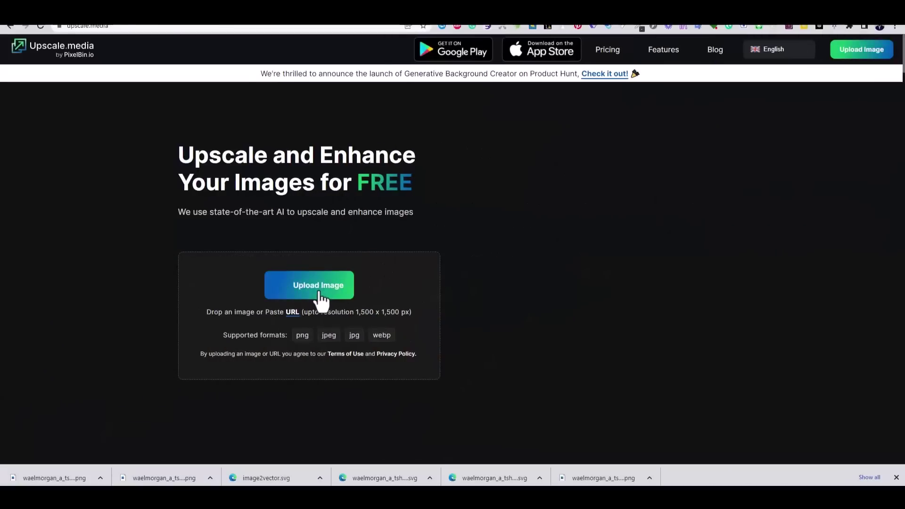
# On Upscale.media, upload the saved white tiger image from the Midjourney folder.
pyautogui.click(319, 294)
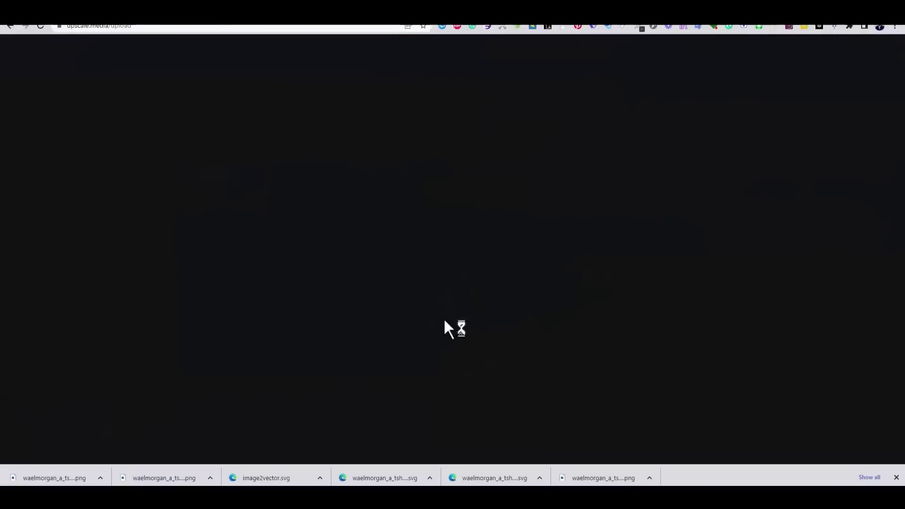
pyautogui.scroll(-5, 426, 208)
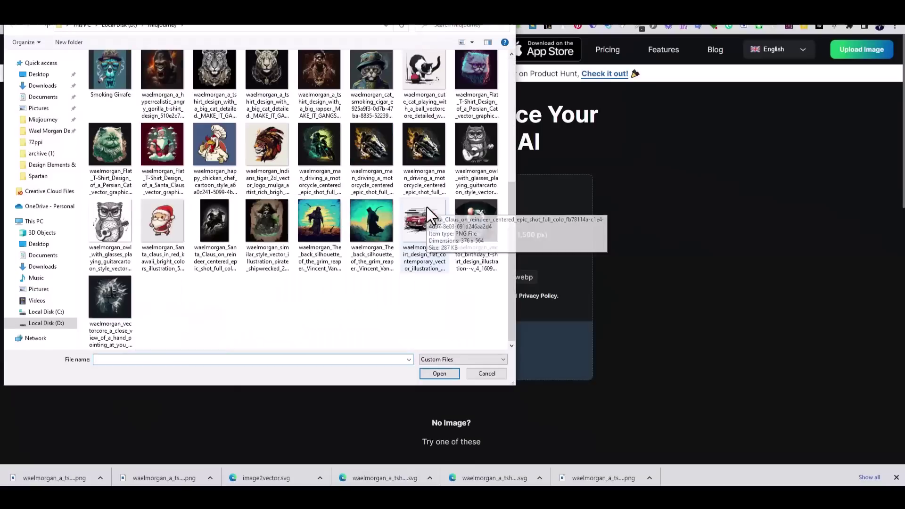
pyautogui.scroll(5, 467, 306)
pyautogui.click(208, 275)
pyautogui.click(440, 373)
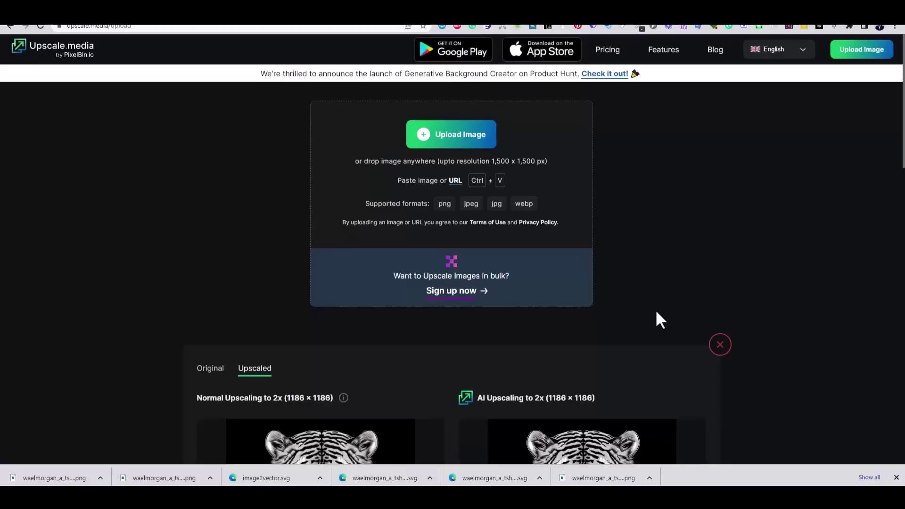
# Enable Enhance Quality for the 2x AI upscale, download the AI-upscaled tiger image and dismiss the bulk upscaling offer.
pyautogui.scroll(-5, 764, 186)
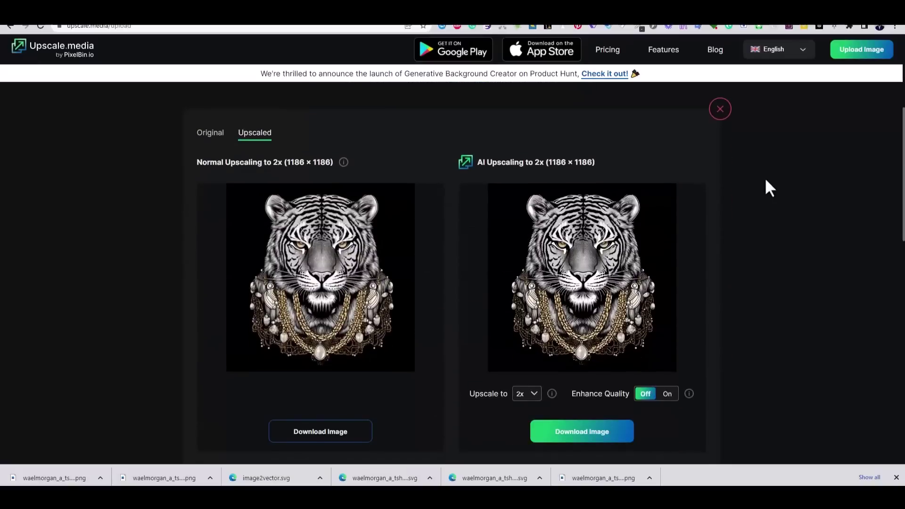
pyautogui.click(669, 394)
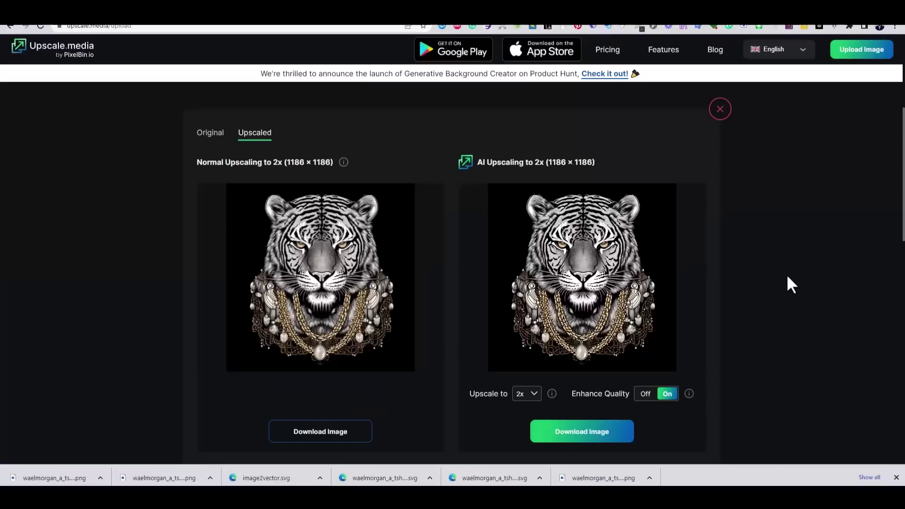
pyautogui.click(595, 437)
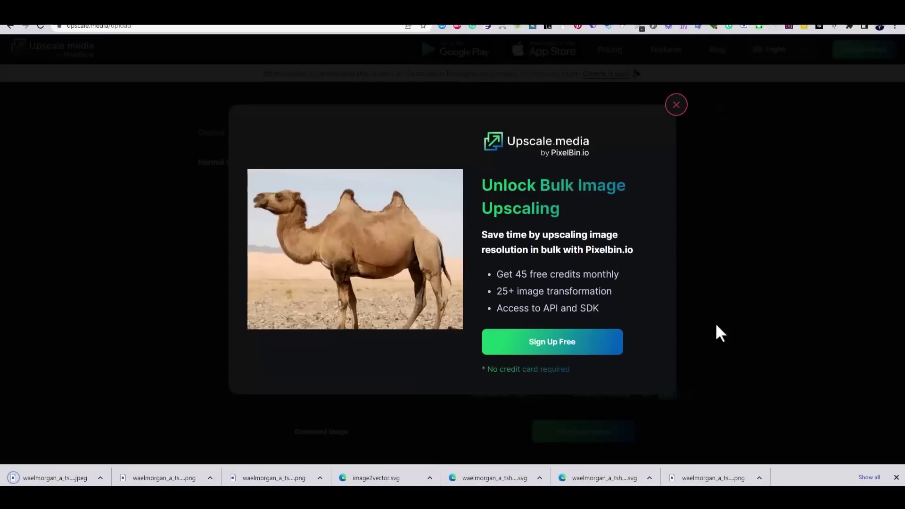
pyautogui.click(677, 105)
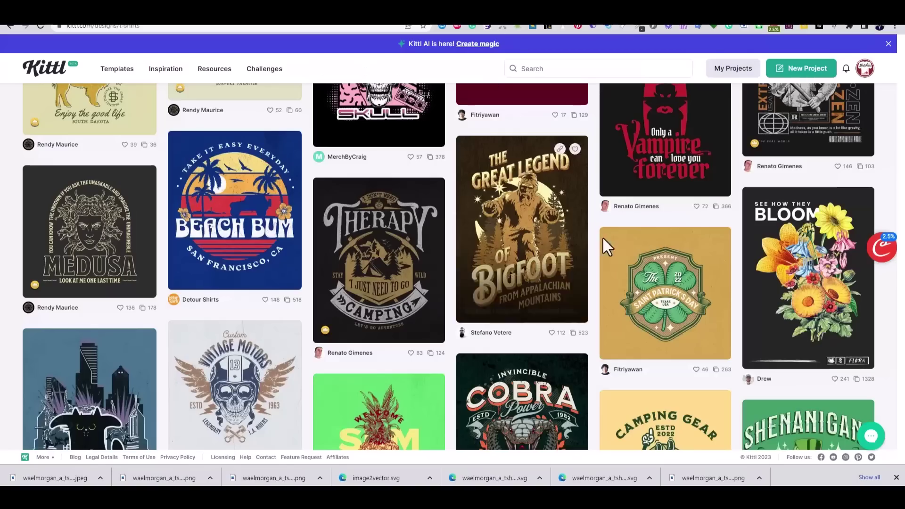
# In Kittl, create a new project with an artboard 4500 pixels wide and 5400 pixels high.
pyautogui.scroll(15, 798, 83)
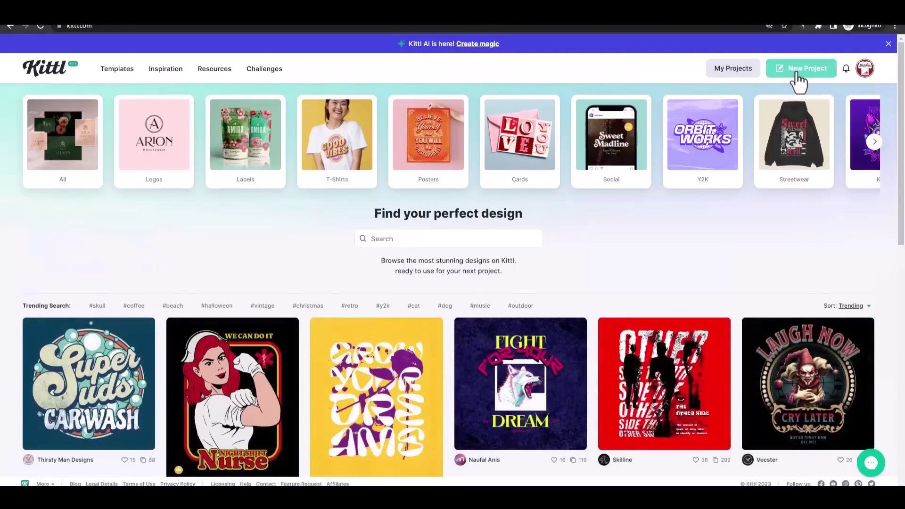
pyautogui.click(796, 73)
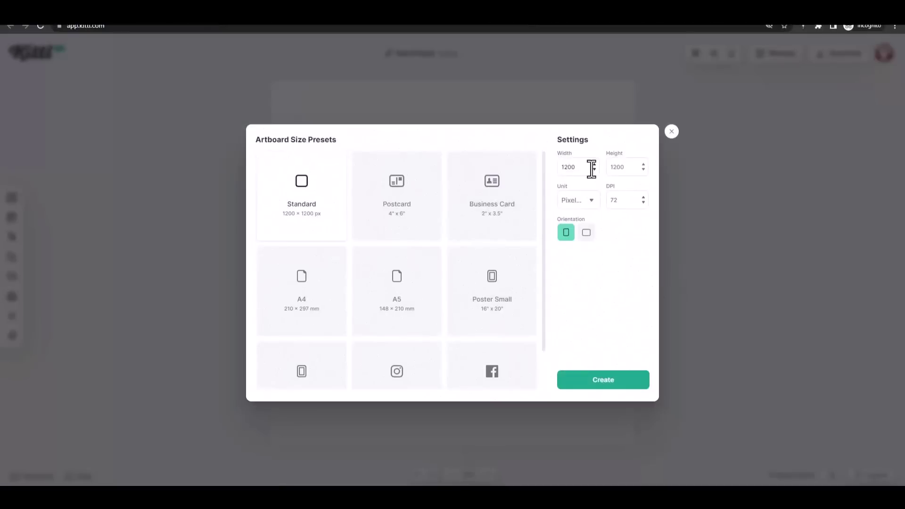
pyautogui.moveTo(592, 168); pyautogui.dragTo(556, 166)
pyautogui.doubleClick(625, 167)
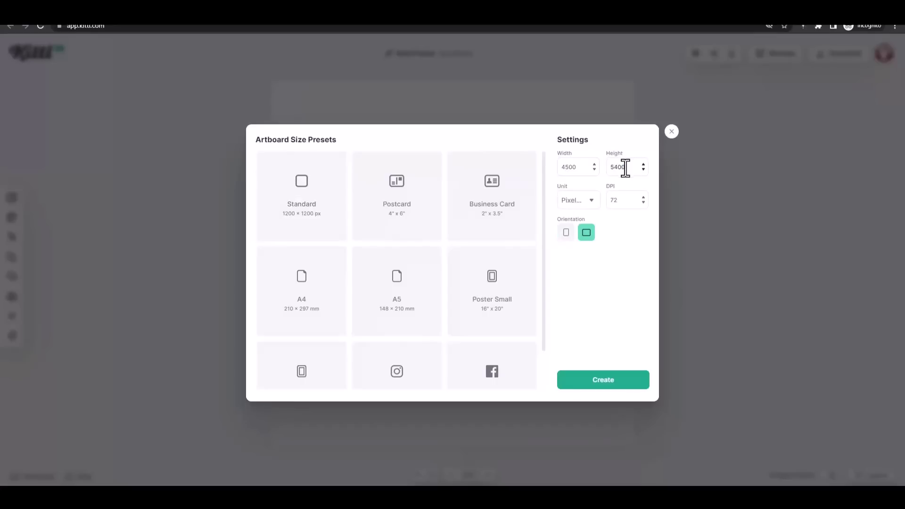
pyautogui.click(612, 386)
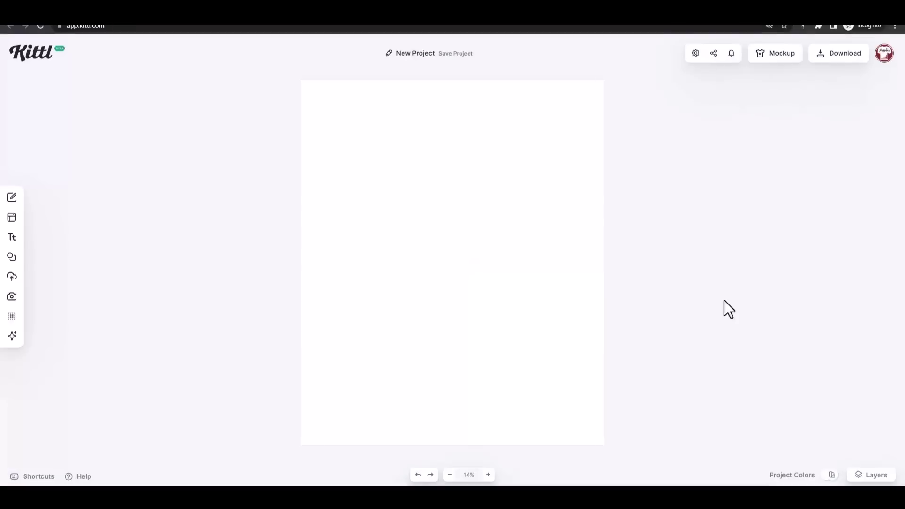
# Set the artboard's background color to black (000000).
pyautogui.click(519, 208)
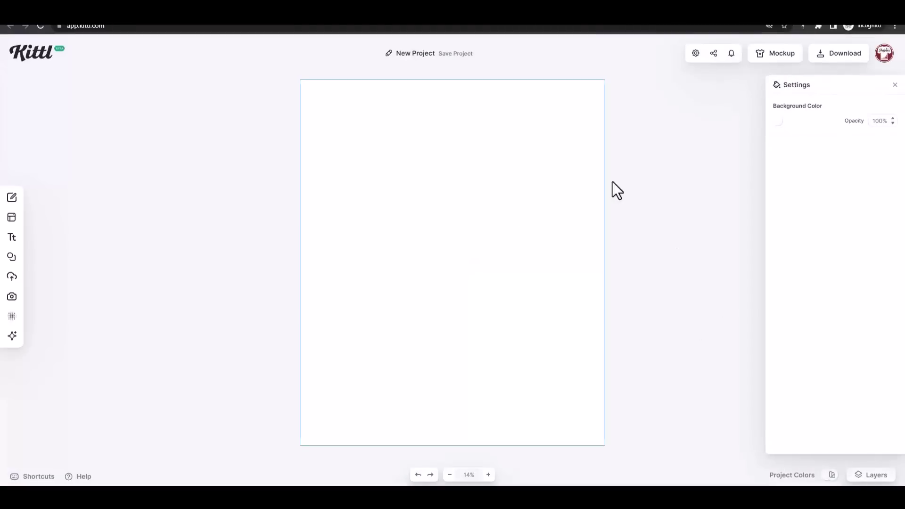
pyautogui.click(779, 123)
pyautogui.moveTo(703, 172); pyautogui.dragTo(642, 241)
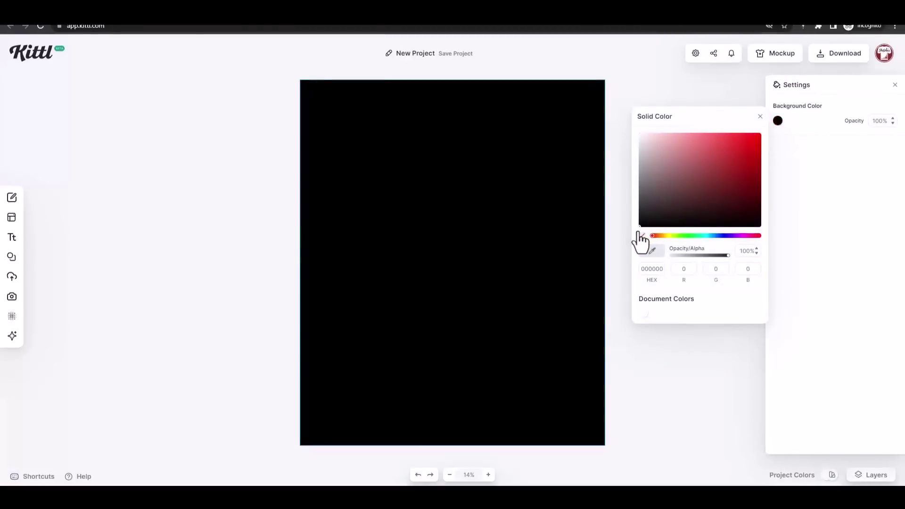
pyautogui.click(618, 186)
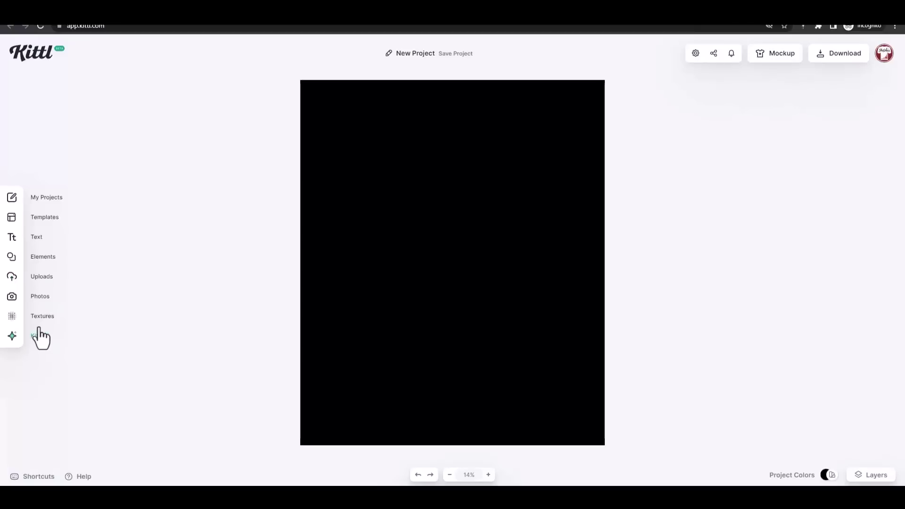
# Upload the upscaled white tiger image from the Downloads folder and place it on the artboard.
pyautogui.click(38, 278)
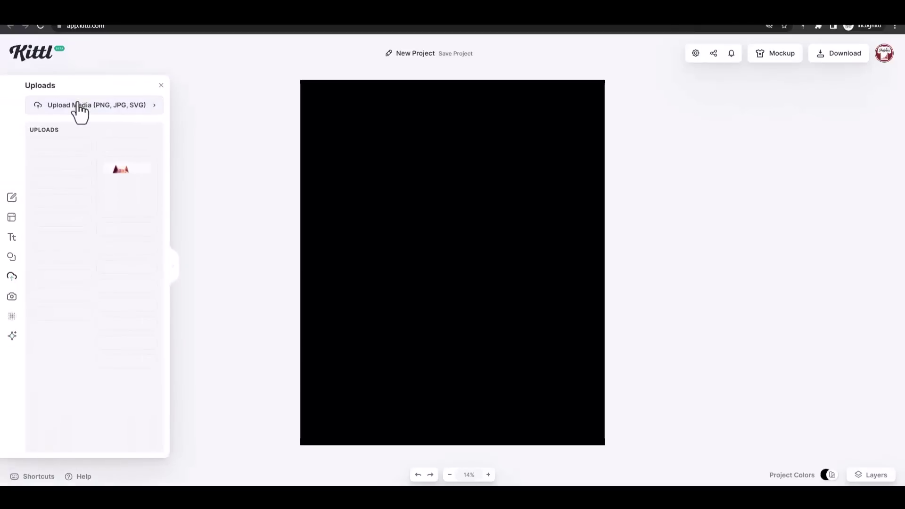
pyautogui.click(77, 104)
pyautogui.click(55, 267)
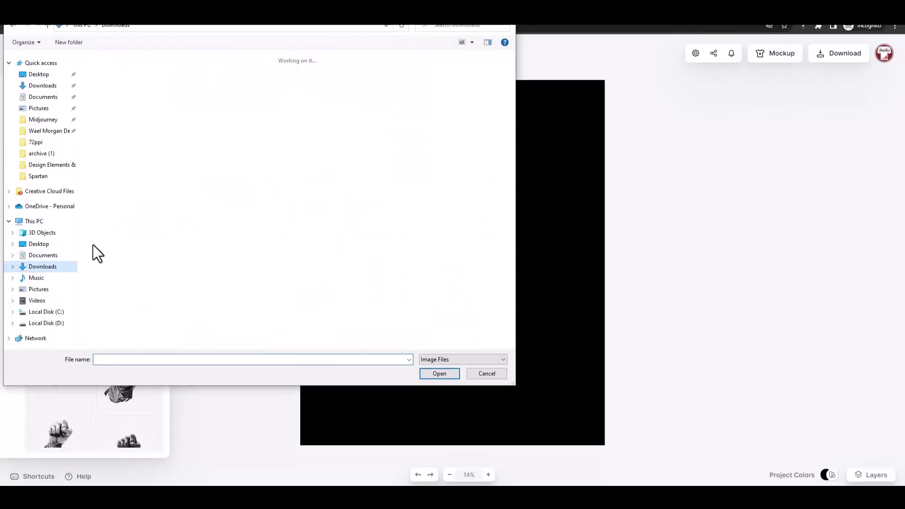
pyautogui.doubleClick(148, 152)
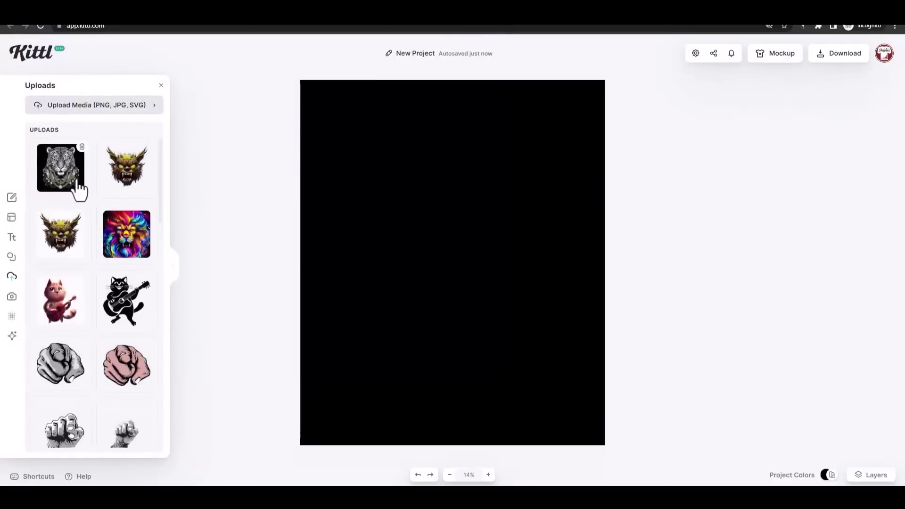
pyautogui.click(61, 168)
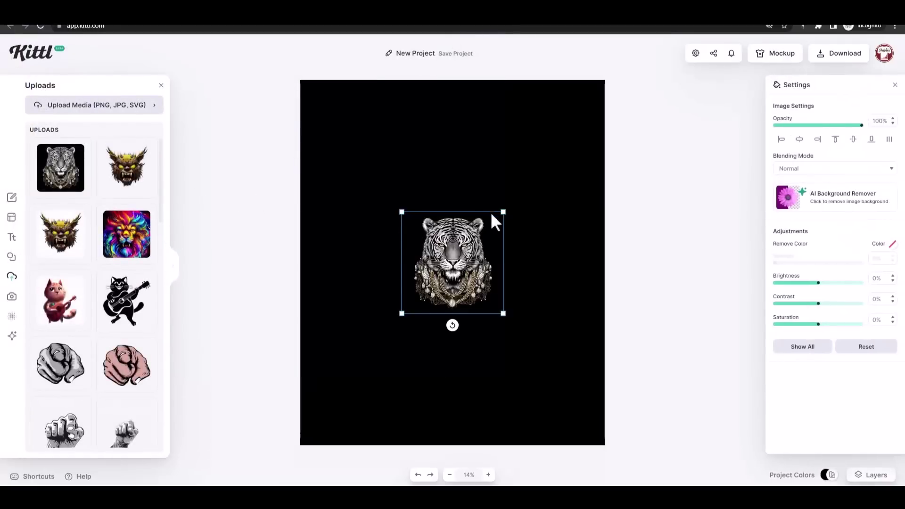
# Enlarge the tiger image to fill most of the artboard's width and reposition it near the middle.
pyautogui.moveTo(463, 242); pyautogui.dragTo(430, 247)
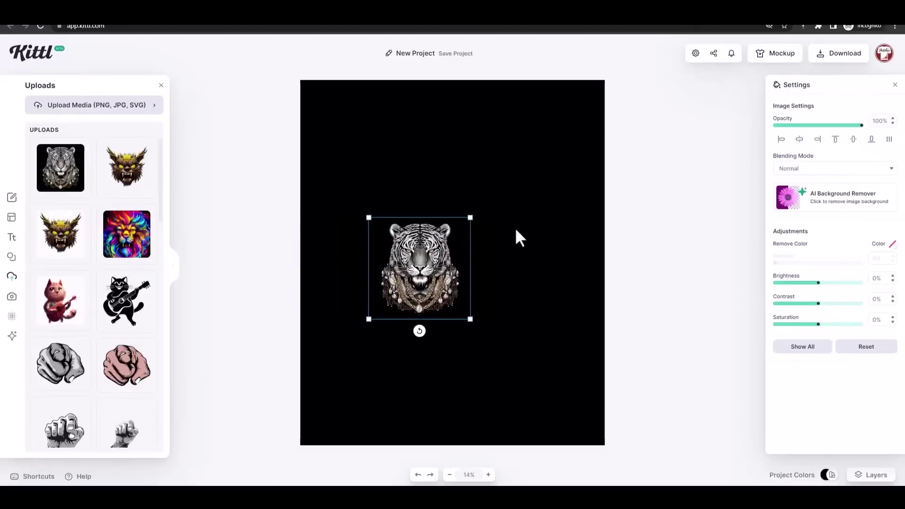
pyautogui.click(664, 217)
pyautogui.click(456, 251)
pyautogui.moveTo(468, 218); pyautogui.dragTo(552, 146)
pyautogui.moveTo(437, 245); pyautogui.dragTo(463, 244)
pyautogui.click(621, 245)
pyautogui.click(543, 255)
# Change the artboard's background color to near-white (fffbfb).
pyautogui.click(546, 126)
pyautogui.click(778, 121)
pyautogui.moveTo(682, 179); pyautogui.dragTo(643, 142)
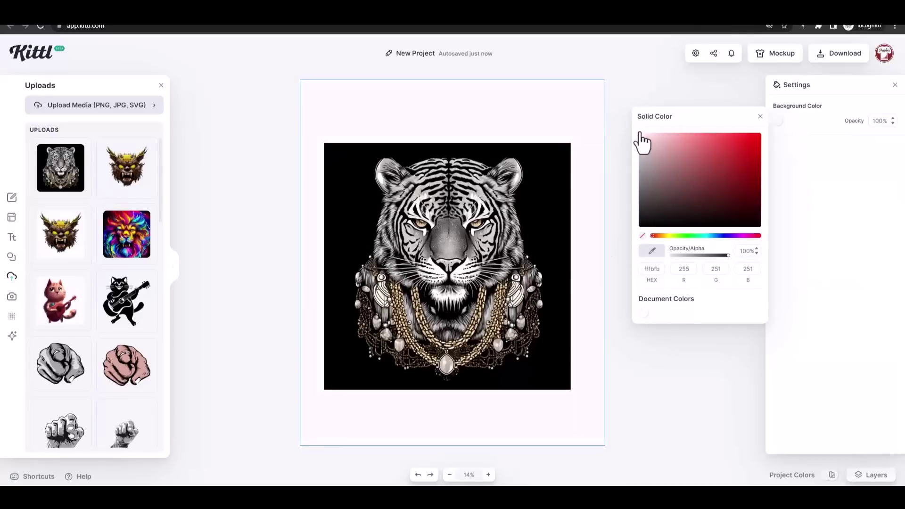
# Remove the black background from the tiger image with the AI Background Remover.
pyautogui.click(552, 195)
pyautogui.click(833, 203)
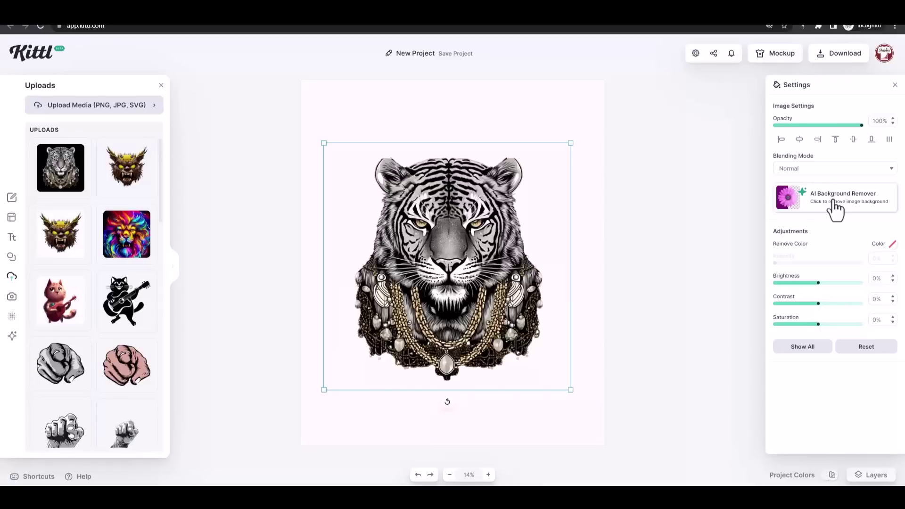
pyautogui.click(613, 141)
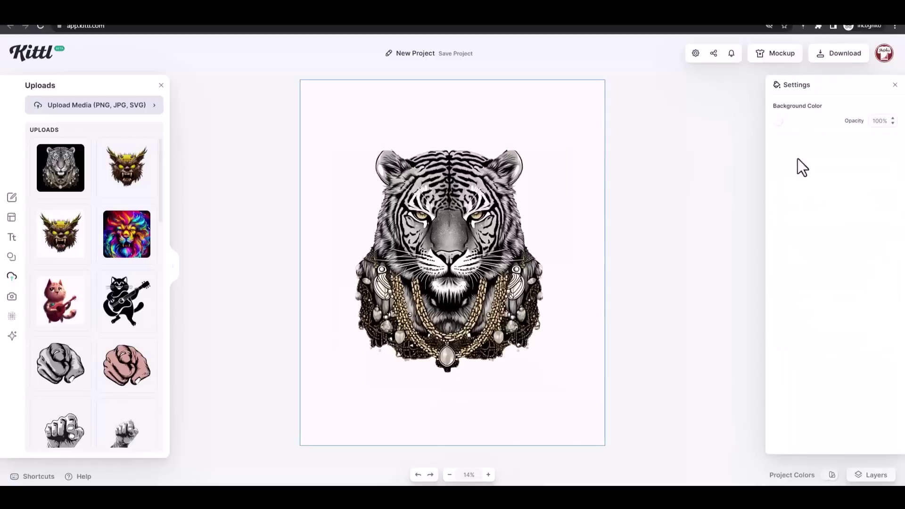
# Return the artboard background to black behind the cut-out tiger.
pyautogui.click(778, 121)
pyautogui.moveTo(660, 207); pyautogui.dragTo(646, 248)
pyautogui.click(619, 241)
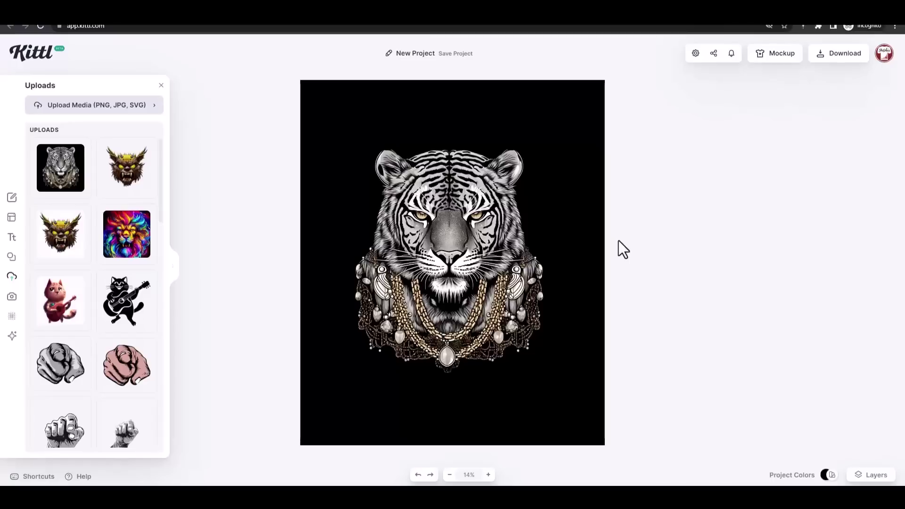
# Add a rectangular halftone dot element from the full Abstract collection and place it over the side of the tiger's face.
pyautogui.click(12, 257)
pyautogui.click(146, 132)
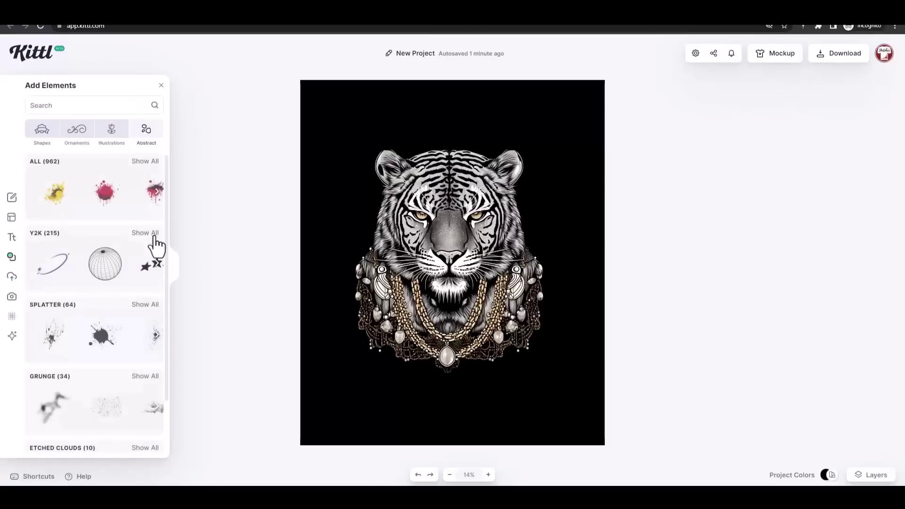
pyautogui.click(148, 163)
pyautogui.scroll(-8, 144, 214)
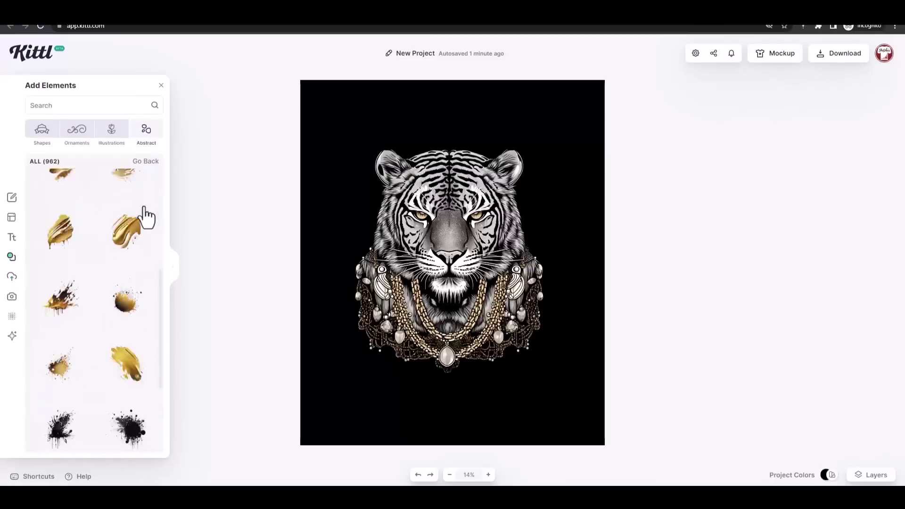
pyautogui.scroll(-15, 144, 216)
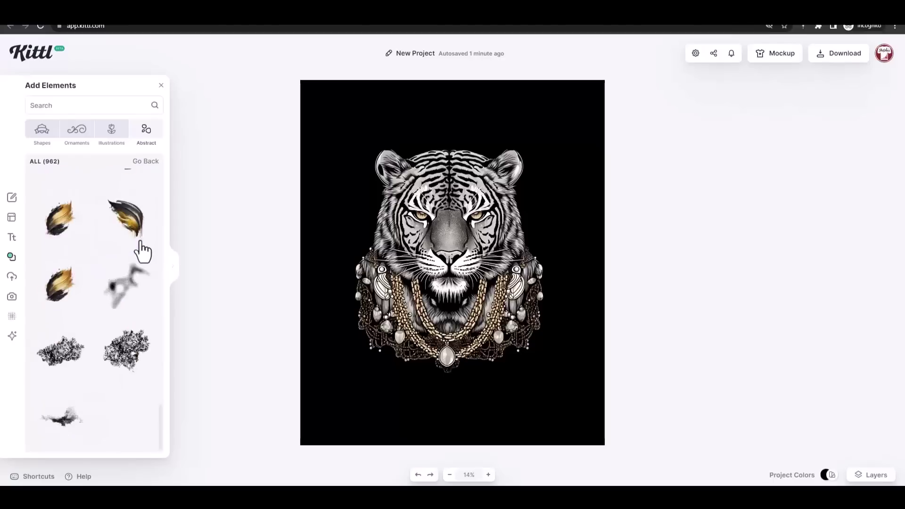
pyautogui.click(135, 244)
pyautogui.moveTo(464, 281); pyautogui.dragTo(405, 228)
# Recolor the halftone with a brown tone sampled from the tiger artwork and shift it out beside the tiger's cheek.
pyautogui.click(778, 121)
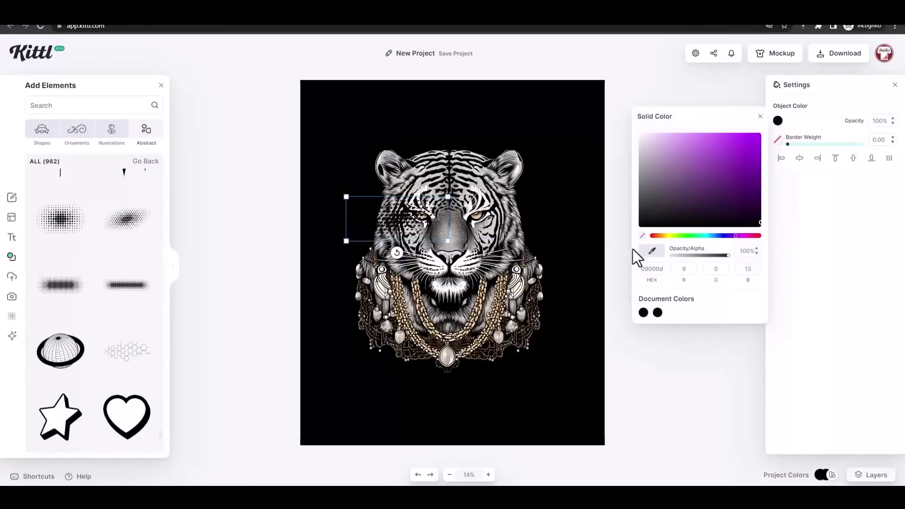
pyautogui.click(486, 310)
pyautogui.moveTo(392, 220); pyautogui.dragTo(371, 223)
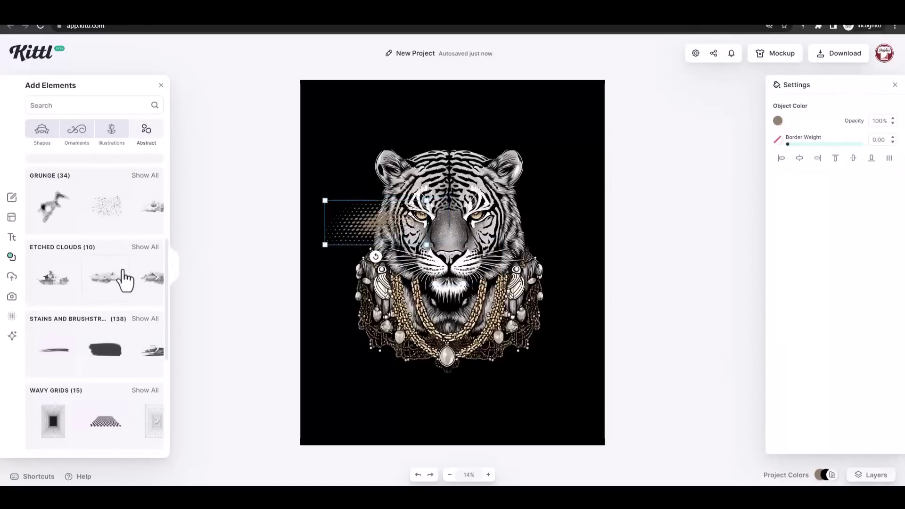
# Add a wide dotted cloud-like element from the Grunge collection to the design.
pyautogui.click(144, 176)
pyautogui.scroll(-2, 153, 231)
pyautogui.scroll(-2, 154, 231)
pyautogui.scroll(4, 134, 233)
pyautogui.click(74, 265)
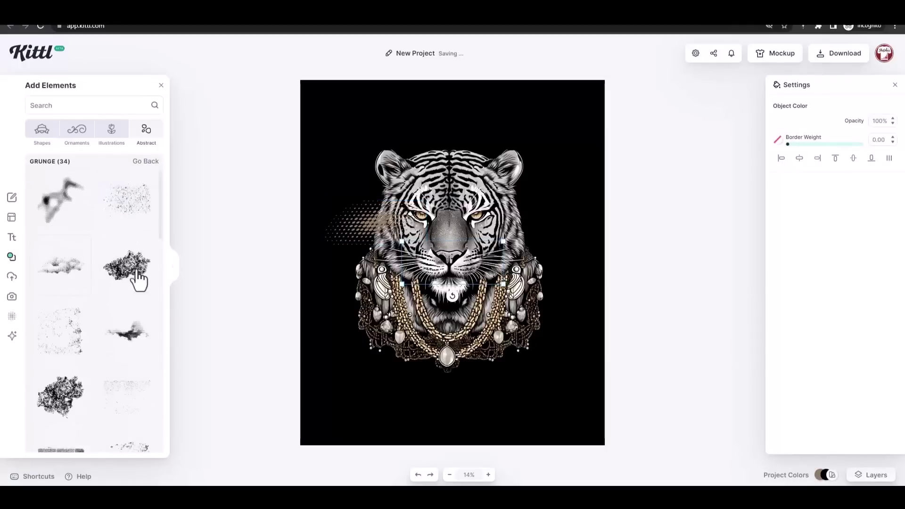
# Apply the brown document color to the grunge element and enlarge it across the tiger's face.
pyautogui.click(778, 121)
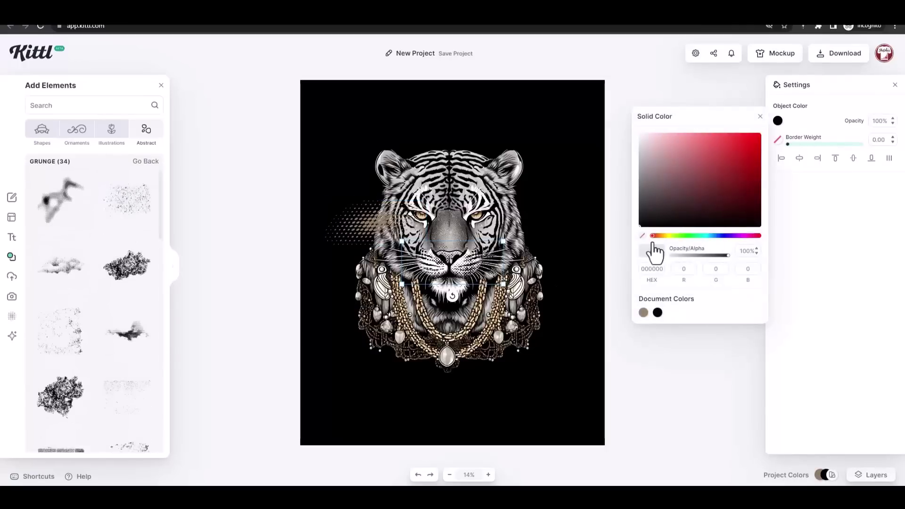
pyautogui.click(643, 312)
pyautogui.moveTo(502, 284); pyautogui.dragTo(548, 332)
pyautogui.moveTo(430, 251); pyautogui.dragTo(419, 214)
# Rename the grunge element's layer Grunge BG and move it beneath the tiger image.
pyautogui.click(871, 475)
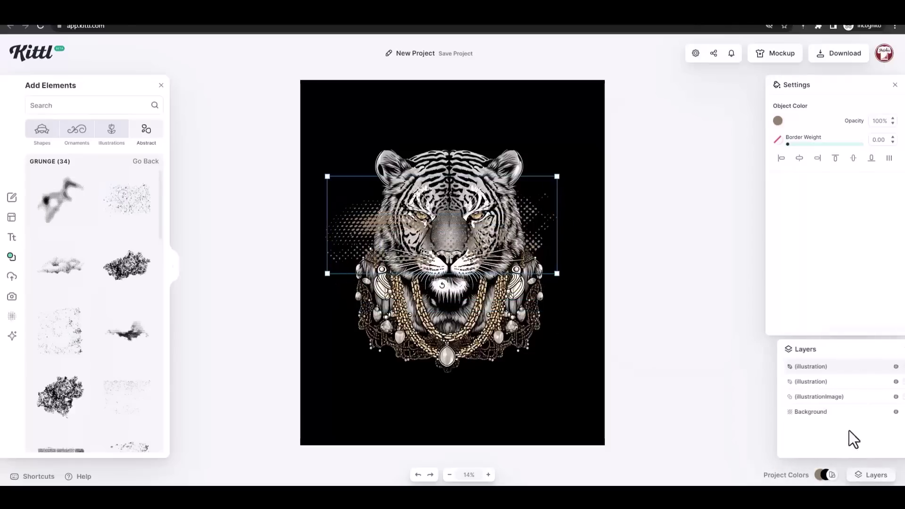
pyautogui.doubleClick(812, 367)
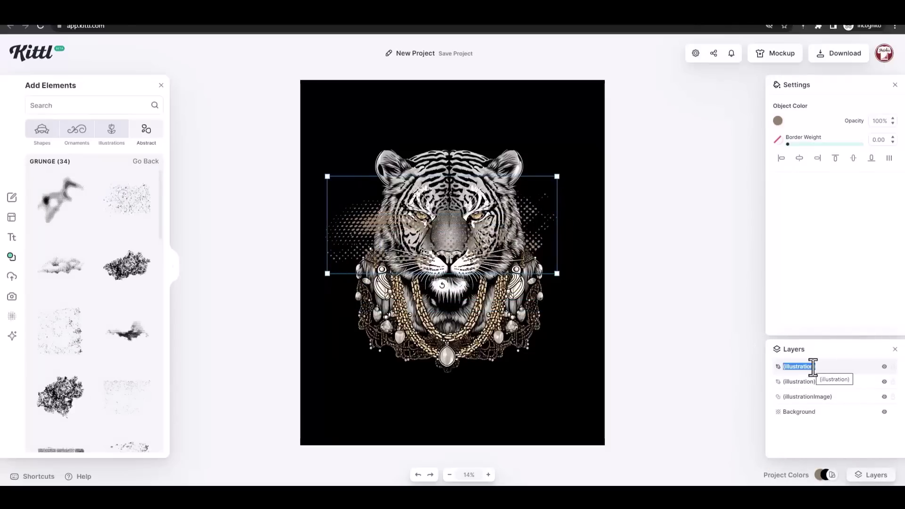
pyautogui.write('Grunge BG')
pyautogui.click(821, 423)
pyautogui.moveTo(832, 365); pyautogui.dragTo(834, 398)
# Rename the tiger image's layer Tiger.
pyautogui.click(818, 384)
pyautogui.doubleClick(819, 384)
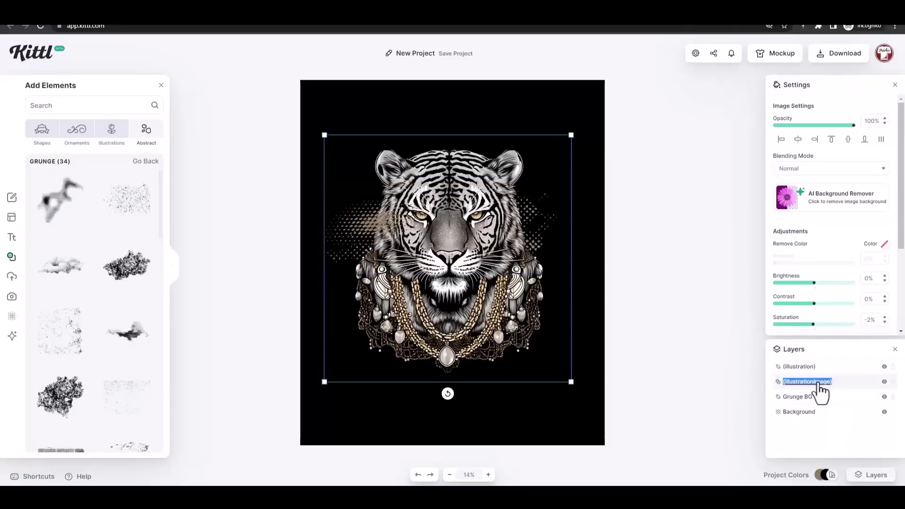
pyautogui.write('Tiger')
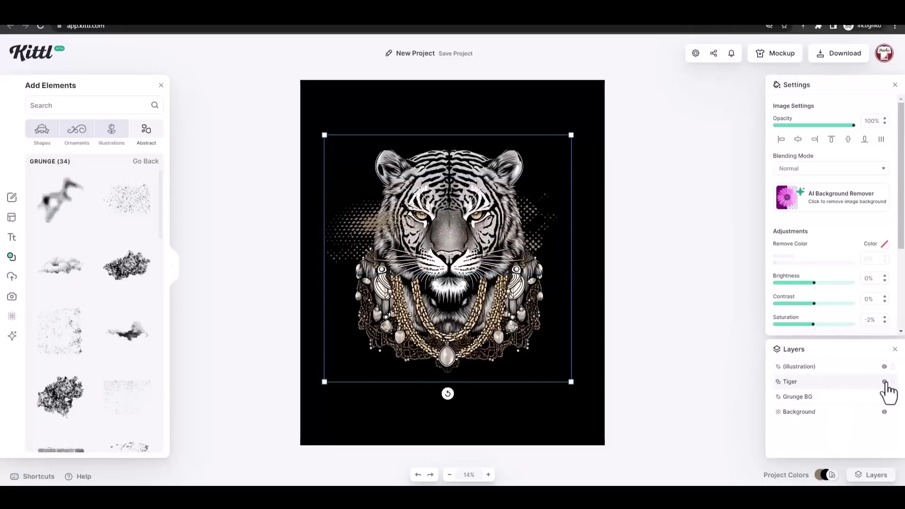
# Rename the first halftone's layer Grunge BG 2 and move it to just above the background layer.
pyautogui.click(372, 219)
pyautogui.click(543, 224)
pyautogui.click(532, 215)
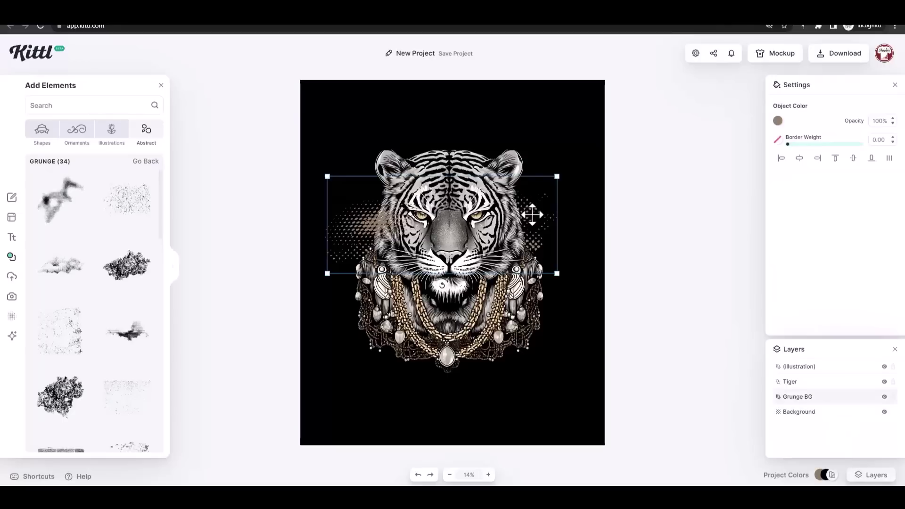
pyautogui.moveTo(378, 228); pyautogui.dragTo(446, 312)
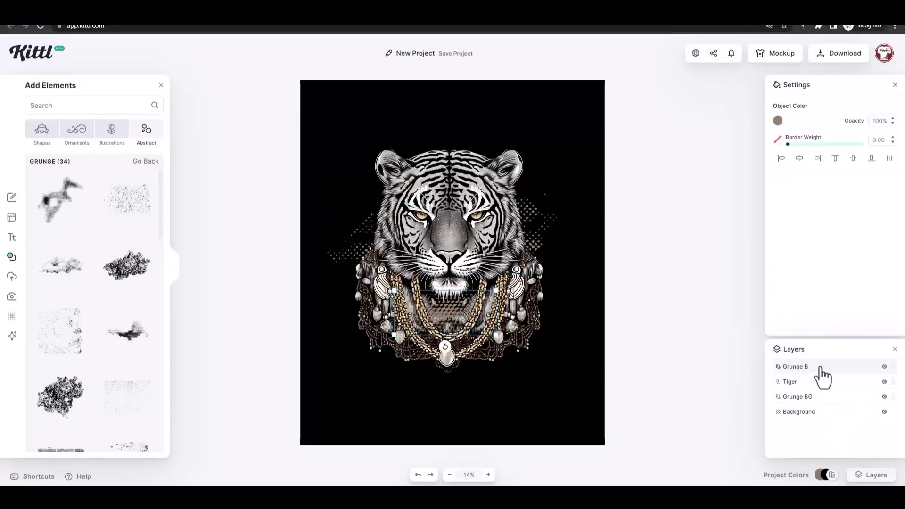
pyautogui.moveTo(802, 363); pyautogui.dragTo(855, 400)
# Shift the tiger slightly lower on the artboard and lock the Tiger layer.
pyautogui.moveTo(493, 292)
pyautogui.mouseDown()
pyautogui.moveTo(550, 264)
pyautogui.moveTo(490, 292)
pyautogui.mouseUp()
pyautogui.moveTo(447, 346)
pyautogui.mouseDown()
pyautogui.moveTo(412, 298)
pyautogui.moveTo(447, 356)
pyautogui.mouseUp()
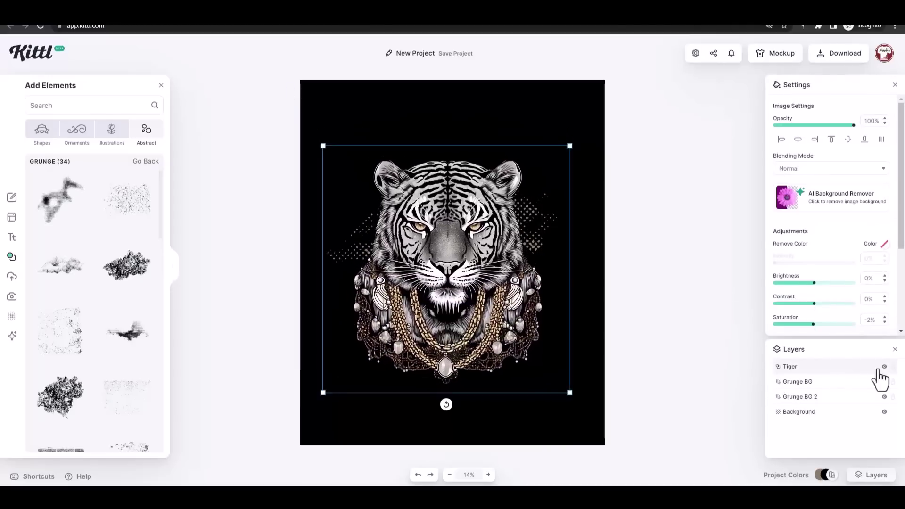
pyautogui.click(893, 366)
# Resize the Grunge BG 2 halftone and reposition it from the tiger's chest to behind its head.
pyautogui.click(814, 397)
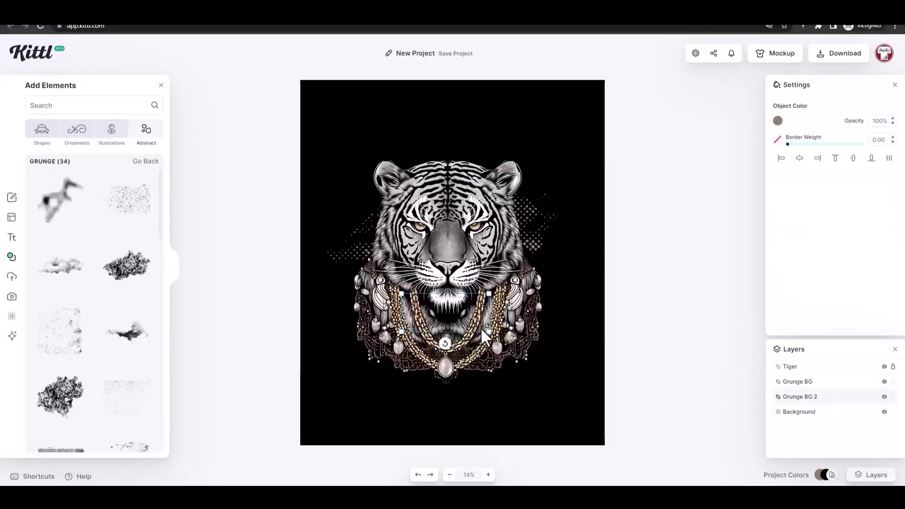
pyautogui.moveTo(485, 329); pyautogui.dragTo(562, 380)
pyautogui.moveTo(550, 333); pyautogui.dragTo(507, 151)
pyautogui.moveTo(533, 110); pyautogui.dragTo(477, 137)
pyautogui.moveTo(451, 151); pyautogui.dragTo(514, 230)
# Shrink the Grunge BG element slightly so it extends less beyond the tiger's face.
pyautogui.click(401, 245)
pyautogui.click(364, 237)
pyautogui.click(595, 311)
pyautogui.click(347, 237)
pyautogui.moveTo(328, 177); pyautogui.dragTo(339, 184)
# Duplicate the Grunge BG 2 and Grunge BG elements and offset the copies behind the tiger's head.
pyautogui.click(552, 252)
pyautogui.moveTo(536, 228); pyautogui.dragTo(385, 218)
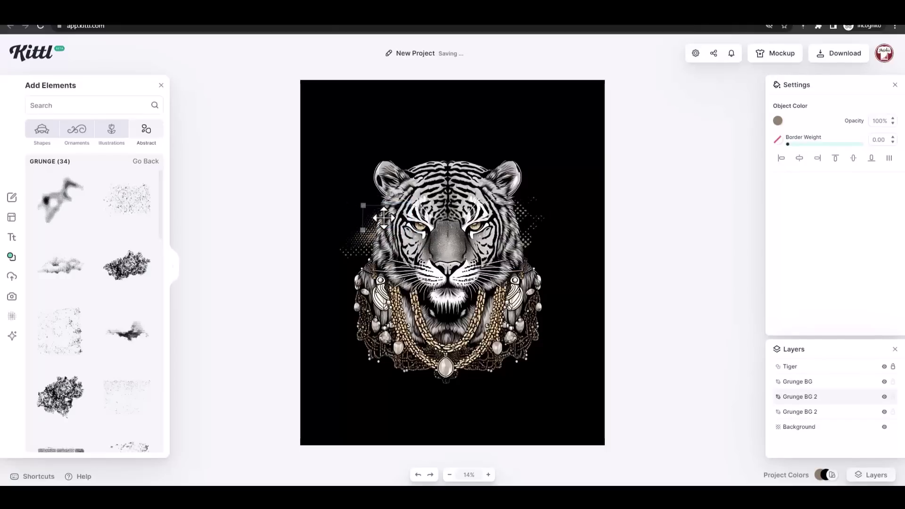
pyautogui.click(613, 253)
pyautogui.moveTo(524, 217); pyautogui.dragTo(529, 229)
pyautogui.click(602, 259)
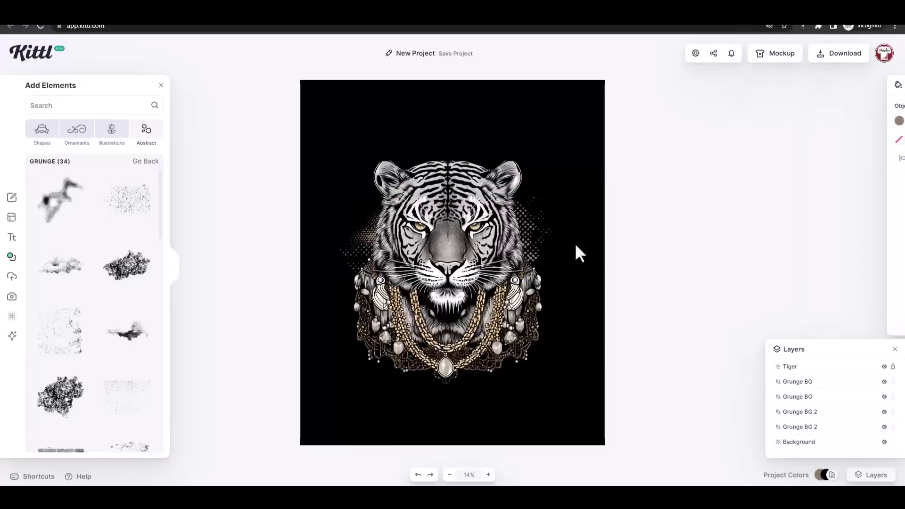
# Group all four grunge elements and name the group BG.
pyautogui.click(823, 382)
pyautogui.keyDown('shift'); pyautogui.click(839, 411); pyautogui.keyUp('shift')
pyautogui.keyDown('shift'); pyautogui.click(837, 427); pyautogui.keyUp('shift')
pyautogui.rightClick(535, 225)
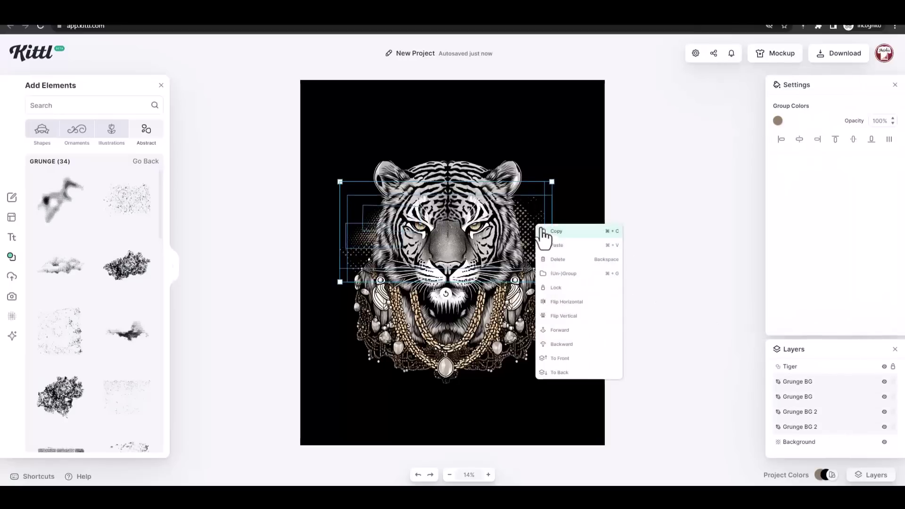
pyautogui.click(578, 273)
pyautogui.doubleClick(802, 382)
pyautogui.write('BG')
pyautogui.click(683, 340)
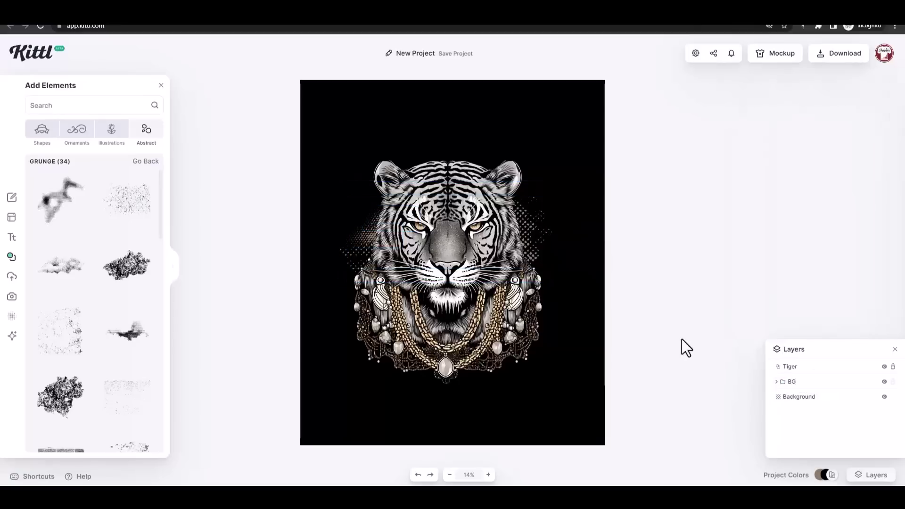
# Copy the BG group and paste a duplicate of it into the design.
pyautogui.click(538, 231)
pyautogui.rightClick(534, 231)
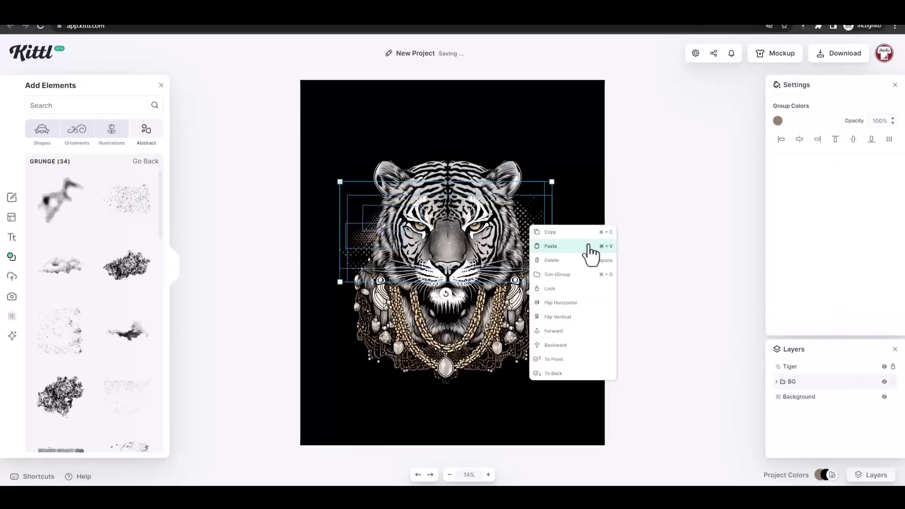
pyautogui.click(563, 232)
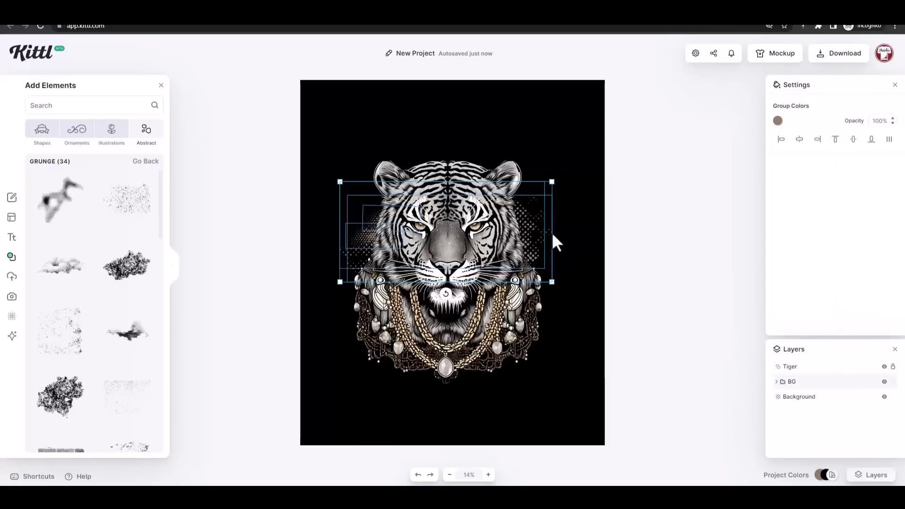
pyautogui.rightClick(535, 231)
pyautogui.click(566, 252)
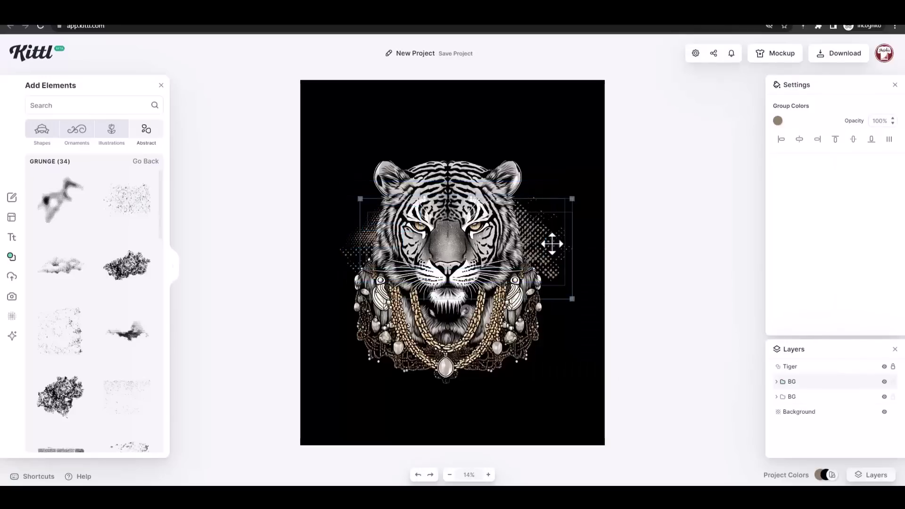
# Rotate the duplicated BG group 180 degrees and align it behind the tiger's head.
pyautogui.moveTo(446, 294); pyautogui.dragTo(467, 189)
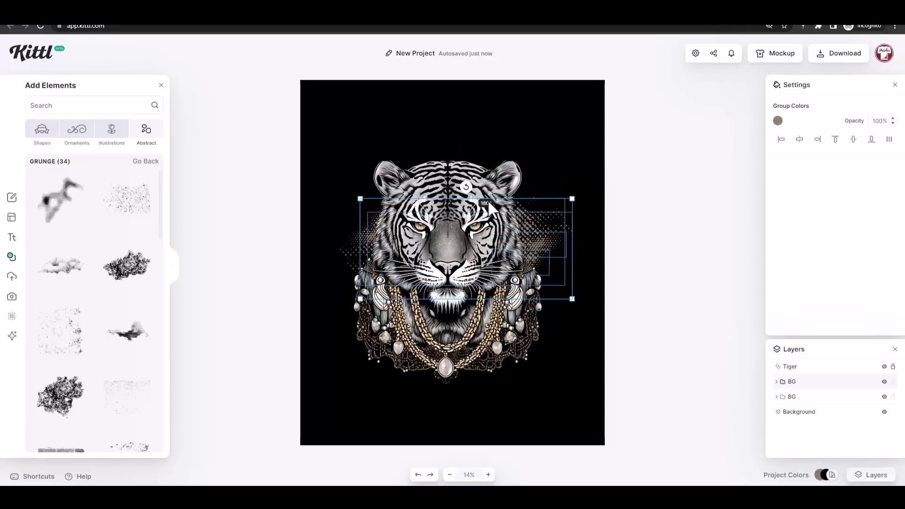
pyautogui.moveTo(553, 243); pyautogui.dragTo(537, 214)
pyautogui.click(500, 275)
# Add a headline with font size 300, widen its text box and place it above the tiger's head.
pyautogui.click(12, 240)
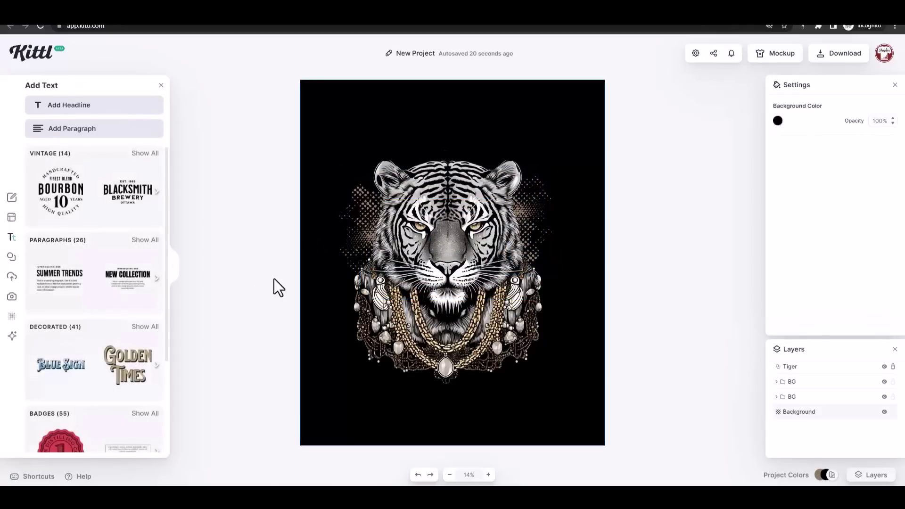
pyautogui.press('t')
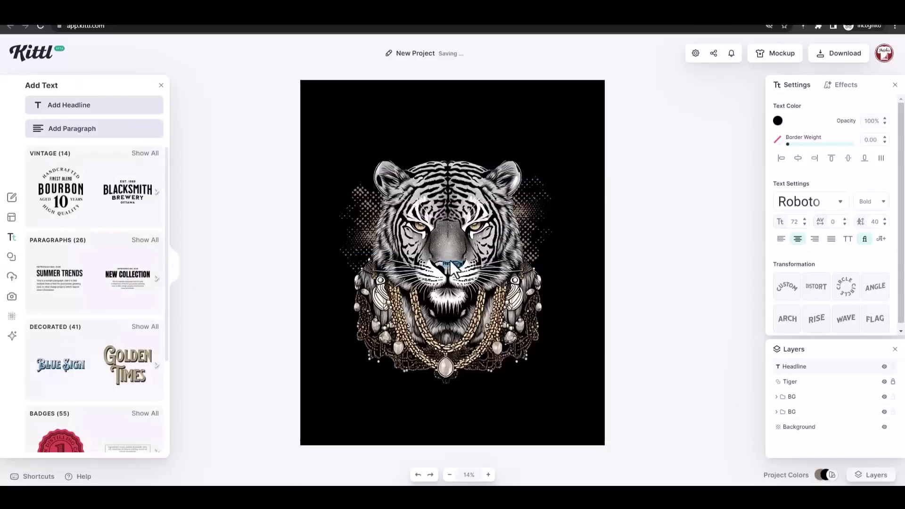
pyautogui.click(791, 225)
pyautogui.write('300')
pyautogui.press('Return')
pyautogui.moveTo(499, 338); pyautogui.dragTo(603, 338)
pyautogui.moveTo(524, 268); pyautogui.dragTo(437, 131)
# Set the headline's fill to a light gray sampled from the tiger's fur.
pyautogui.click(778, 122)
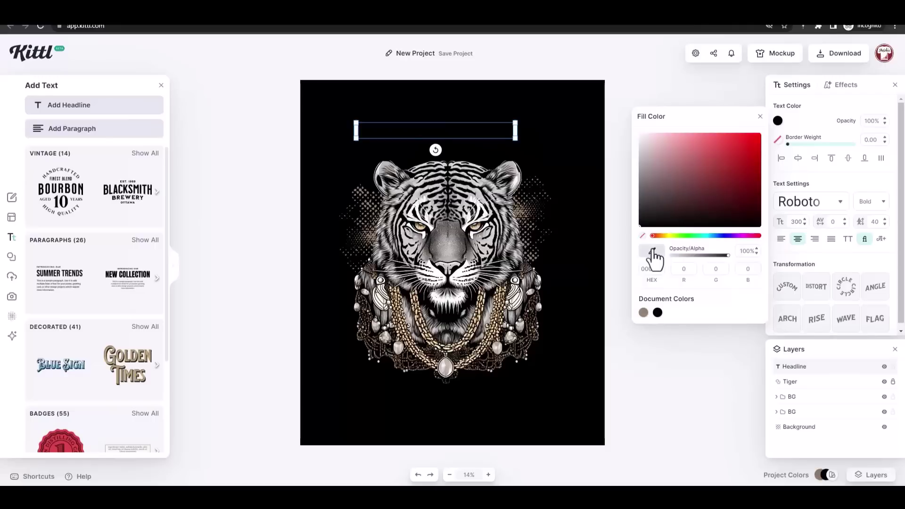
pyautogui.click(644, 313)
pyautogui.click(652, 251)
pyautogui.click(476, 257)
# Change the headline text to "Tiger By Nature" and scale it up to font size 443.
pyautogui.click(452, 167)
pyautogui.doubleClick(446, 132)
pyautogui.write('Tiger By Nature')
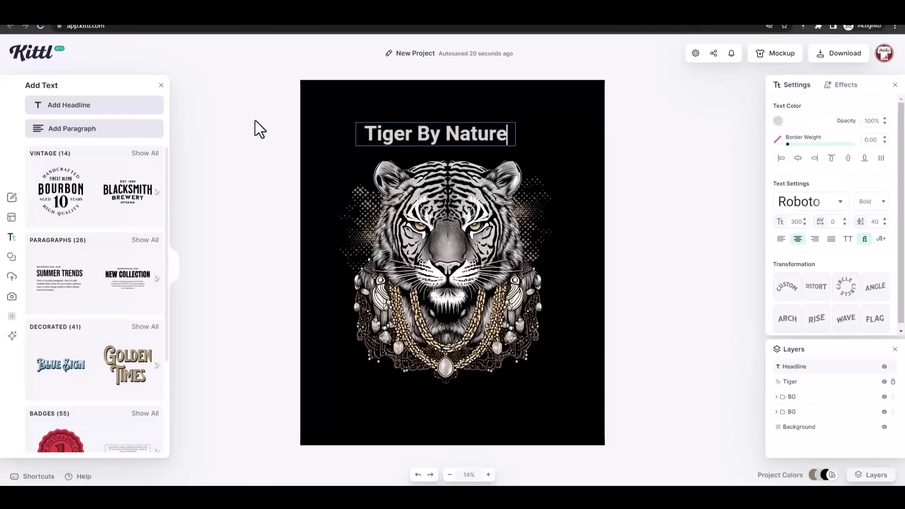
pyautogui.press('Escape')
pyautogui.moveTo(517, 143); pyautogui.dragTo(540, 160)
pyautogui.click(633, 197)
# Duplicate the headline below the tiger and change the copy's text to "Gangster By Choice".
pyautogui.moveTo(485, 134); pyautogui.dragTo(475, 398)
pyautogui.click(643, 170)
pyautogui.click(468, 138)
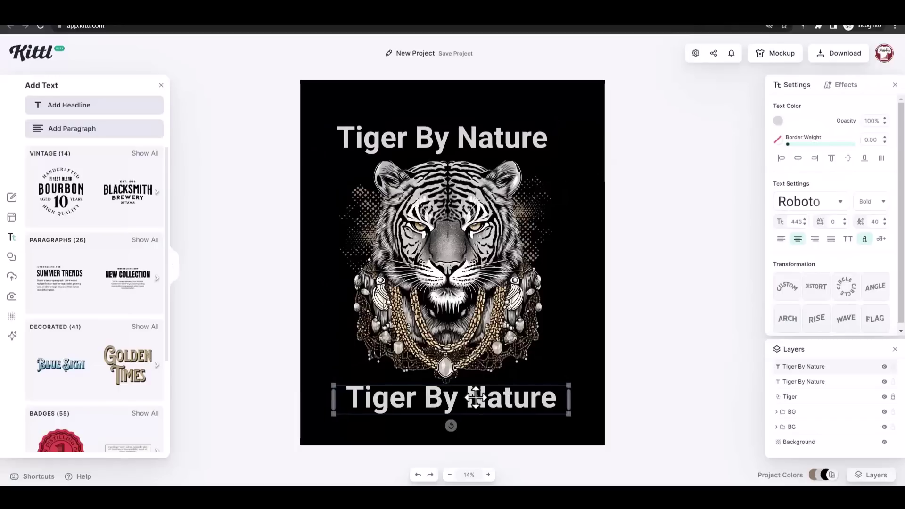
pyautogui.doubleClick(475, 398)
pyautogui.hotkey('ctrl', 'a')
pyautogui.write('Gangst')
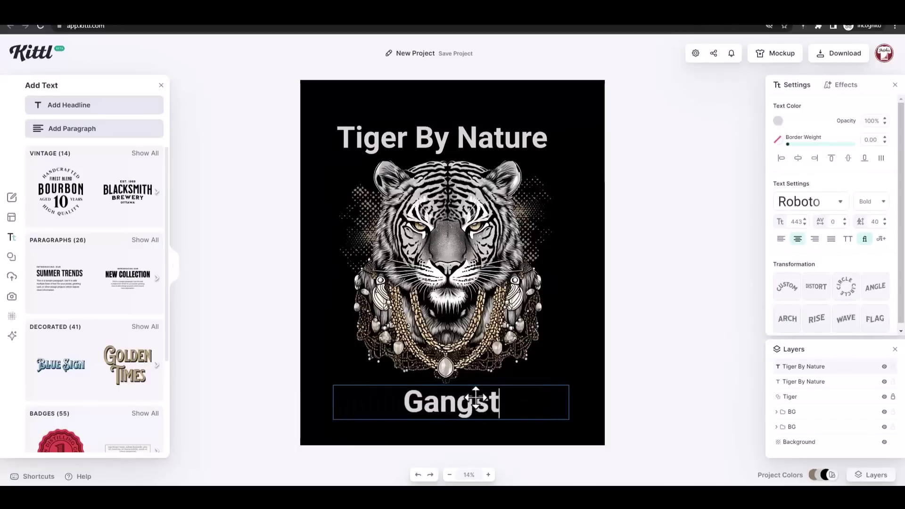
pyautogui.write('er By Choice')
pyautogui.press('Escape')
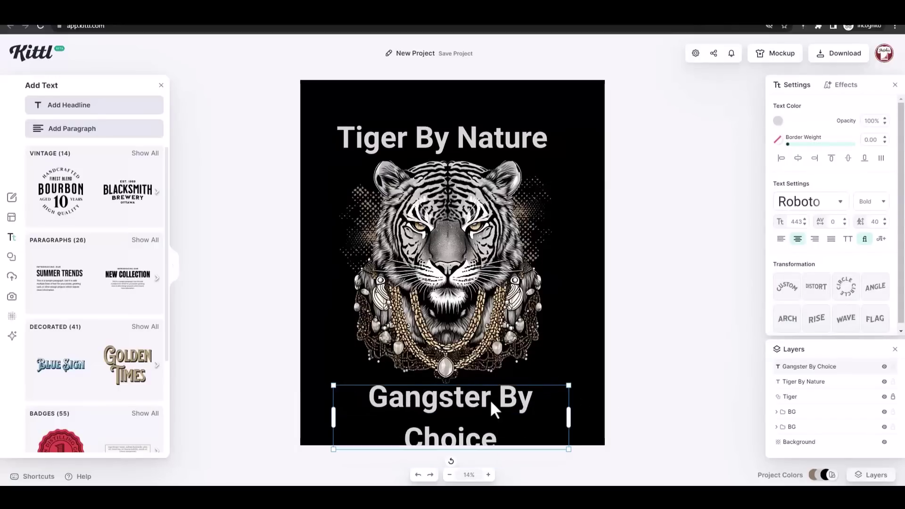
# Widen the "Gangster By Choice" text box to fit one line and center it just beneath the tiger.
pyautogui.moveTo(569, 417); pyautogui.dragTo(620, 408)
pyautogui.moveTo(551, 404); pyautogui.dragTo(529, 394)
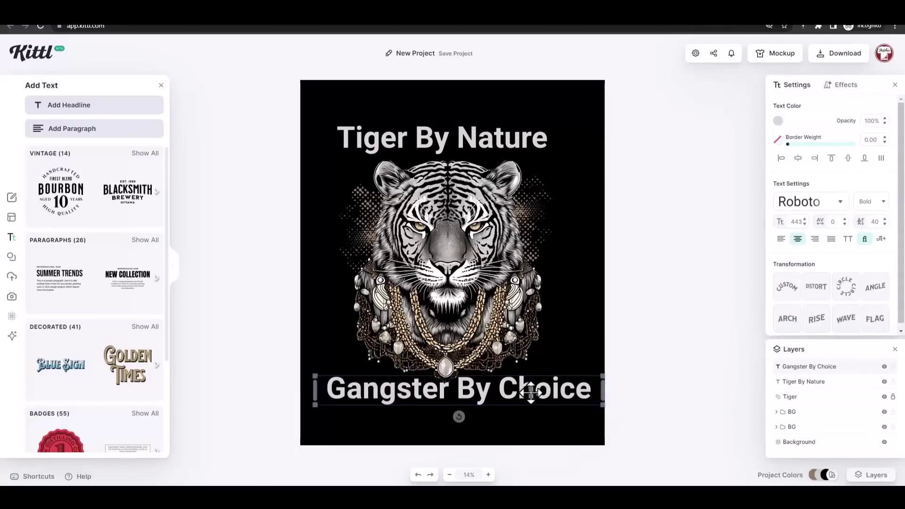
pyautogui.click(653, 373)
# Set the "Tiger By Nature" headline's typeface to Hansa Gotisch.
pyautogui.click(536, 150)
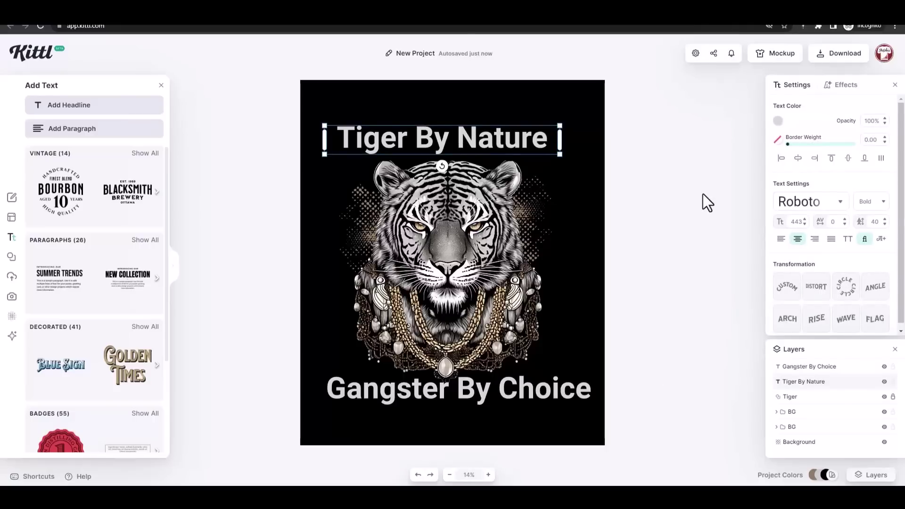
pyautogui.click(827, 207)
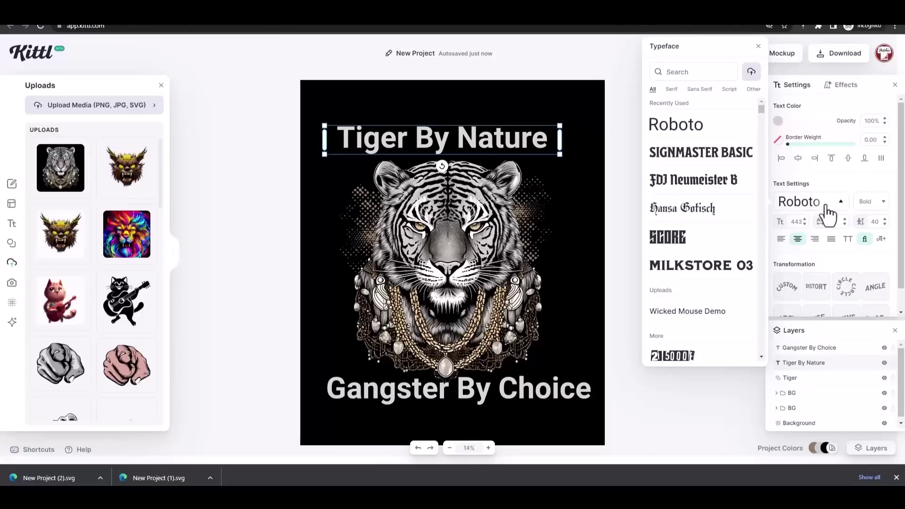
pyautogui.click(692, 216)
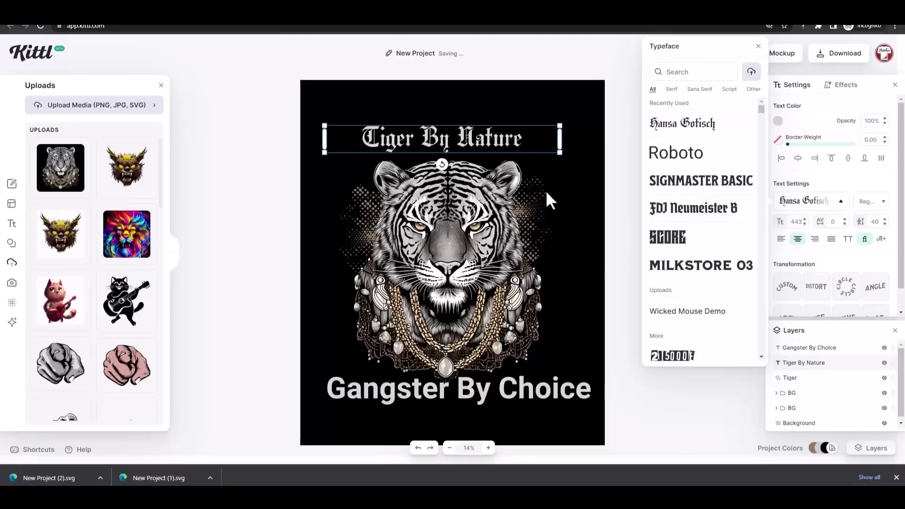
# Narrow the "Tiger By Nature" text box and increase its font size to 470.
pyautogui.moveTo(560, 152); pyautogui.dragTo(520, 149)
pyautogui.click(805, 219)
pyautogui.click(804, 219)
pyautogui.click(804, 219)
pyautogui.click(805, 220)
pyautogui.click(805, 220)
pyautogui.click(805, 219)
pyautogui.click(716, 199)
pyautogui.moveTo(494, 141); pyautogui.dragTo(542, 116)
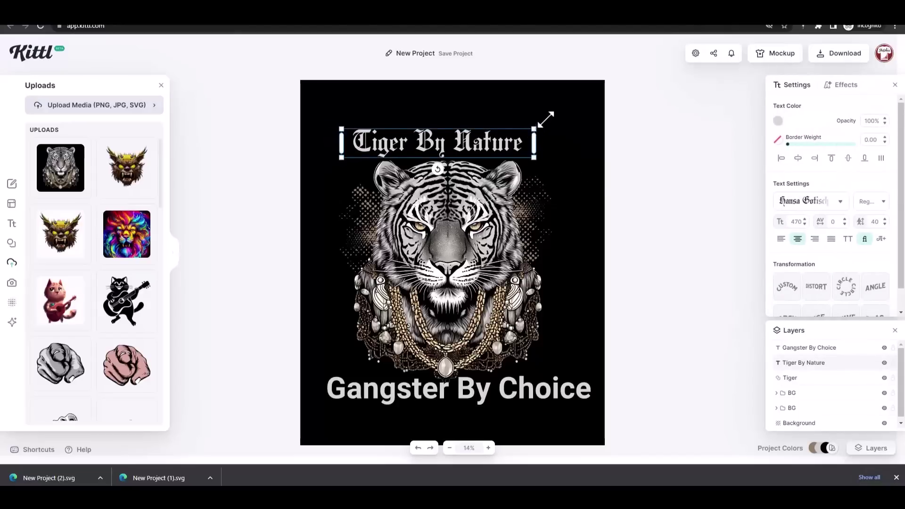
# Enlarge the "Tiger By Nature" headline to font size 634 and center it just above the tiger.
pyautogui.click(612, 166)
pyautogui.moveTo(482, 141); pyautogui.dragTo(474, 141)
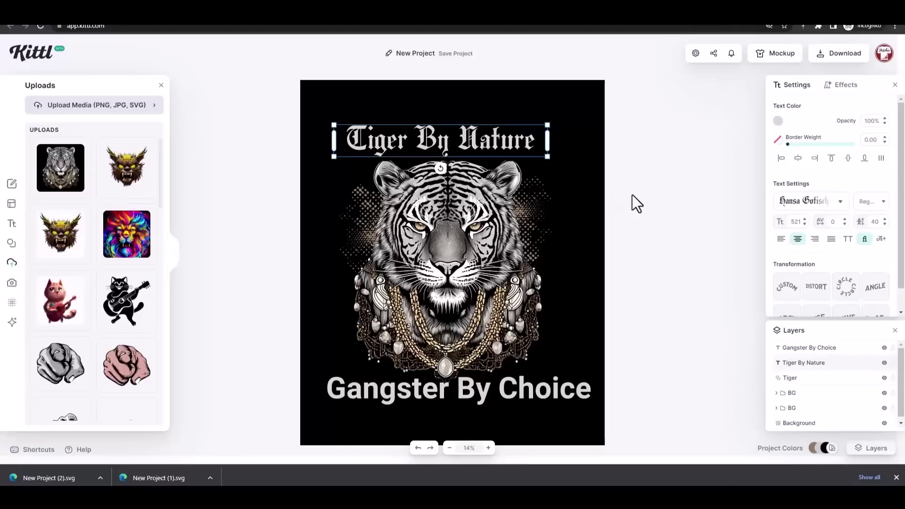
pyautogui.moveTo(547, 156); pyautogui.dragTo(565, 159)
pyautogui.click(644, 190)
pyautogui.click(495, 139)
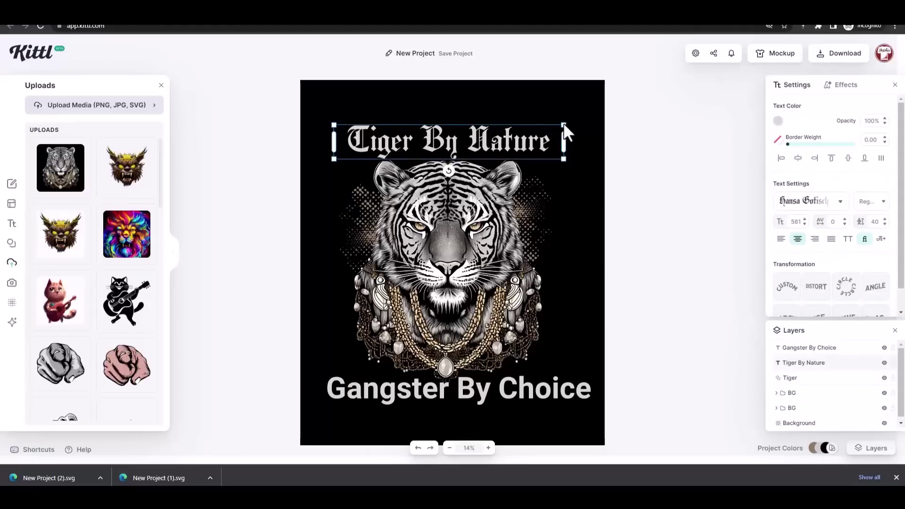
pyautogui.moveTo(575, 114); pyautogui.dragTo(604, 110)
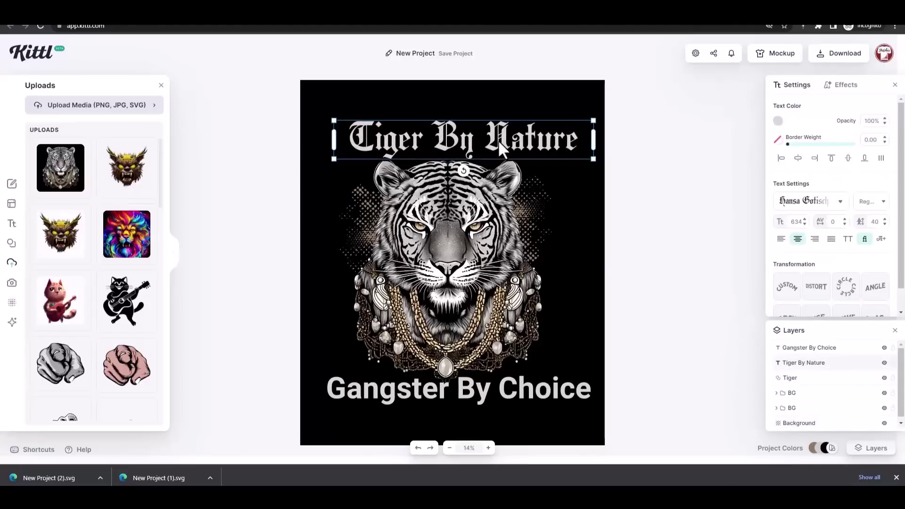
pyautogui.moveTo(495, 141); pyautogui.dragTo(483, 140)
pyautogui.click(617, 194)
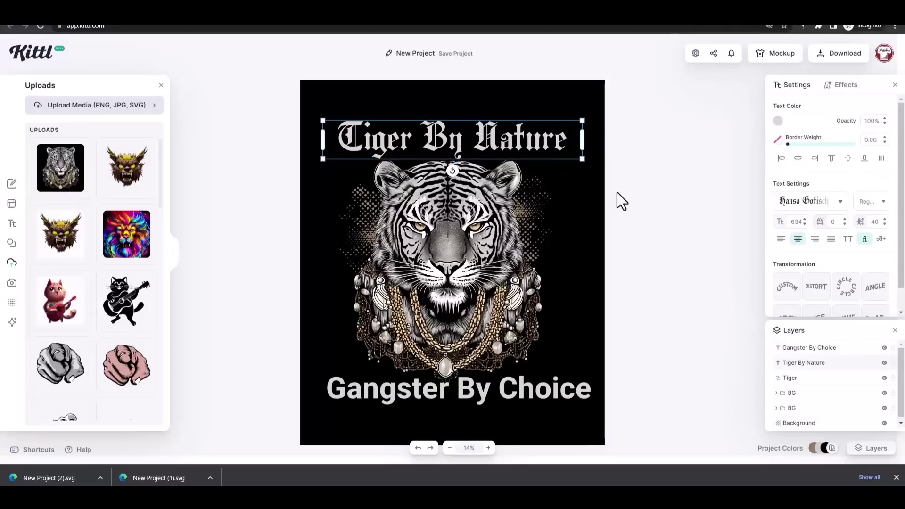
# Set the "Gangster By Choice" text's typeface to Hansa Gotisch and reposition it just beneath the tiger.
pyautogui.click(477, 387)
pyautogui.click(806, 210)
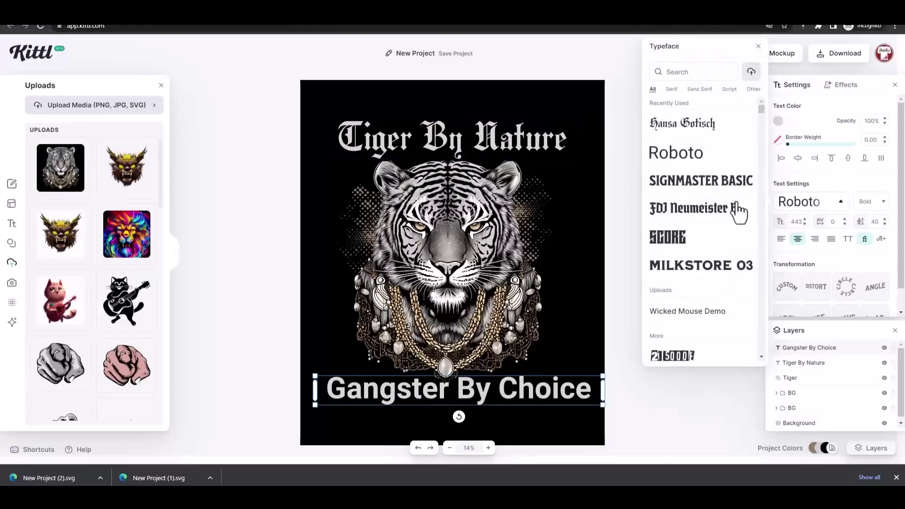
pyautogui.click(702, 134)
pyautogui.click(632, 399)
pyautogui.moveTo(502, 390); pyautogui.dragTo(483, 384)
pyautogui.click(629, 310)
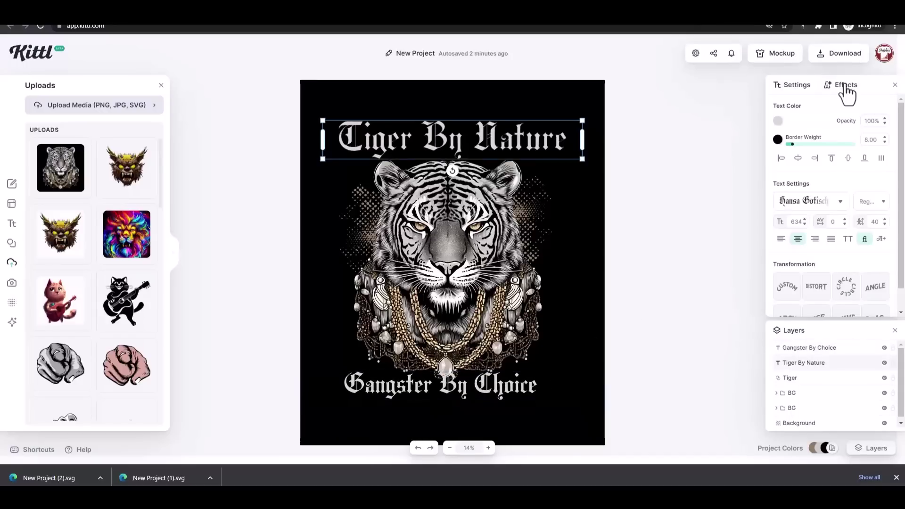
# Add a Block Shadow to the "Tiger By Nature" headline with offset 0 and outline width 7.
pyautogui.click(847, 86)
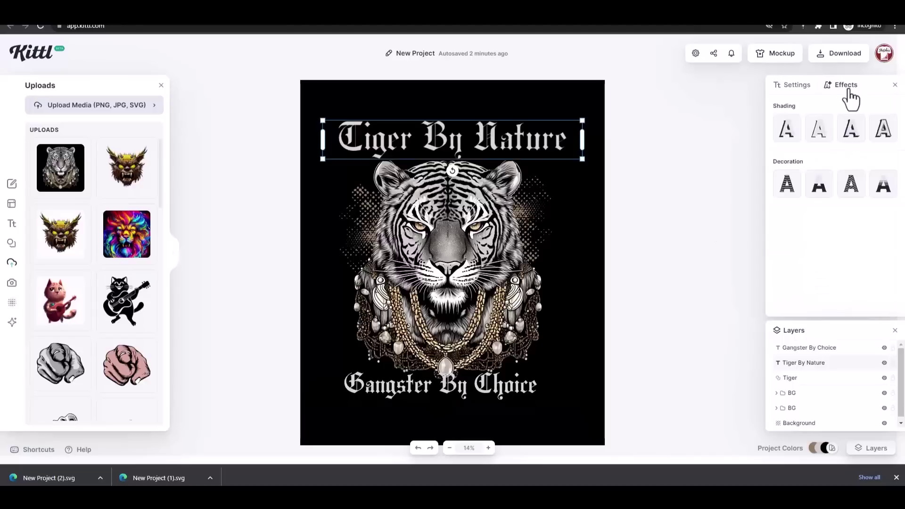
pyautogui.click(852, 130)
pyautogui.moveTo(884, 170); pyautogui.dragTo(869, 170)
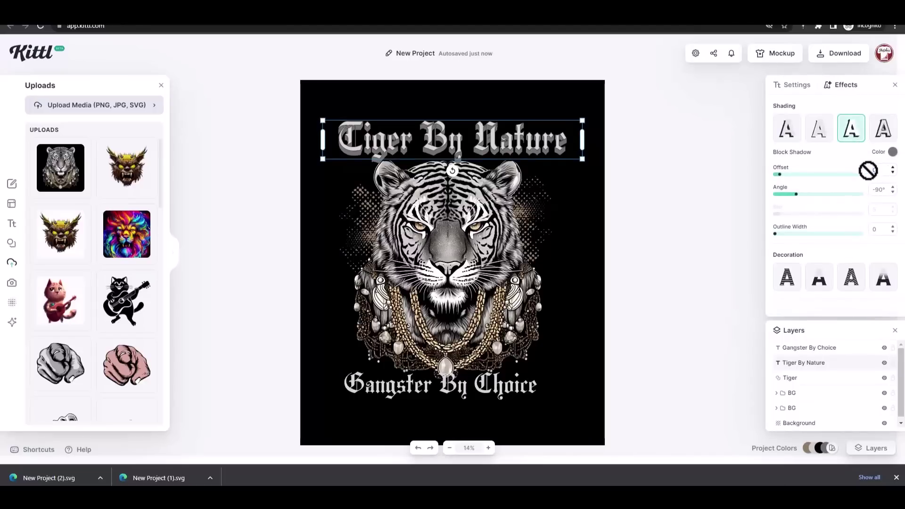
pyautogui.moveTo(881, 229)
pyautogui.mouseDown()
pyautogui.moveTo(867, 229)
pyautogui.moveTo(872, 236)
pyautogui.mouseUp()
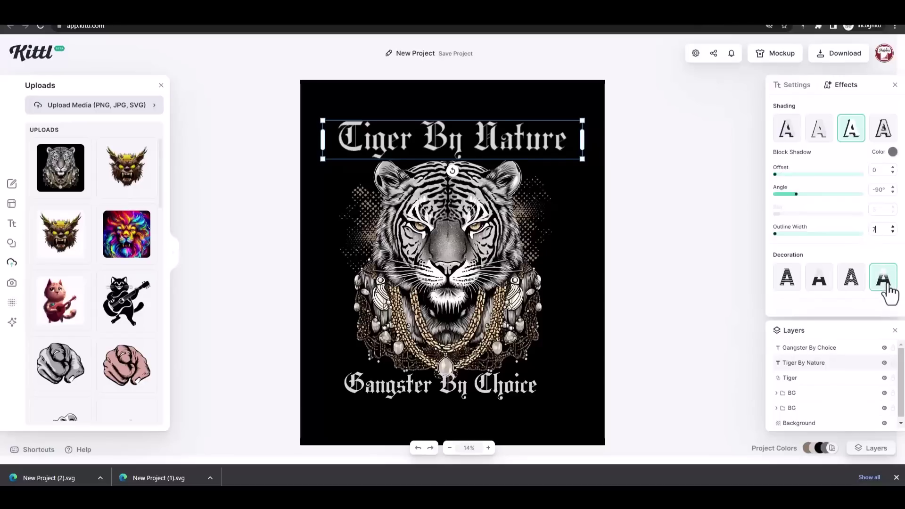
# Apply the Fading Color Cut decoration to the "Tiger By Nature" headline with weight 3% and distance 46%.
pyautogui.click(881, 281)
pyautogui.scroll(-1, 893, 268)
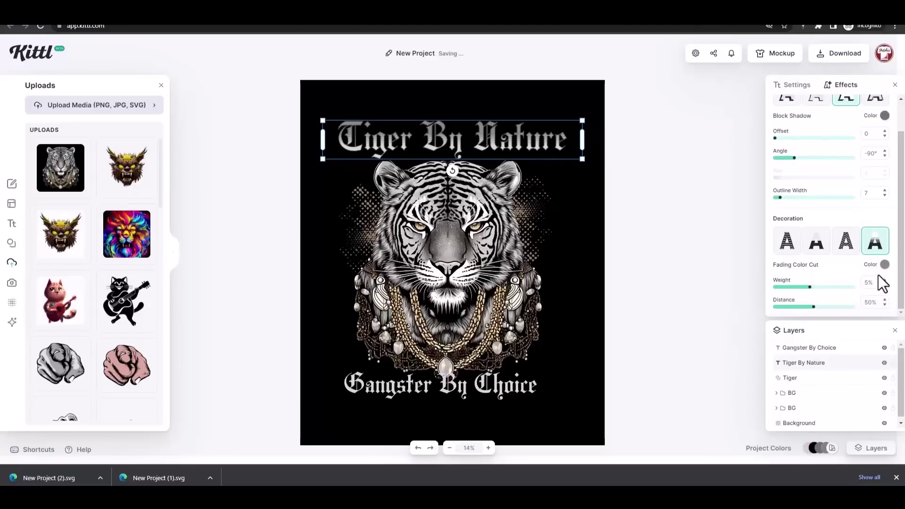
pyautogui.moveTo(869, 284); pyautogui.dragTo(863, 285)
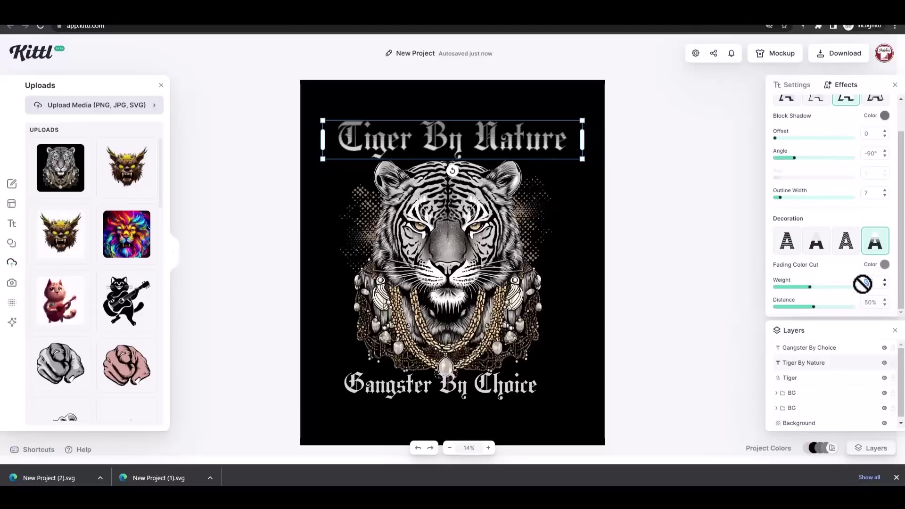
pyautogui.click(720, 292)
pyautogui.click(507, 144)
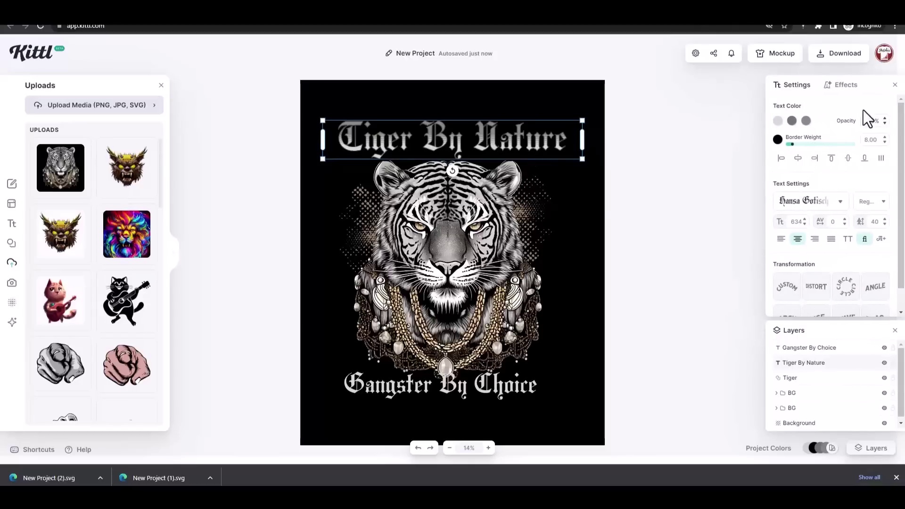
pyautogui.click(842, 85)
pyautogui.scroll(-1, 894, 208)
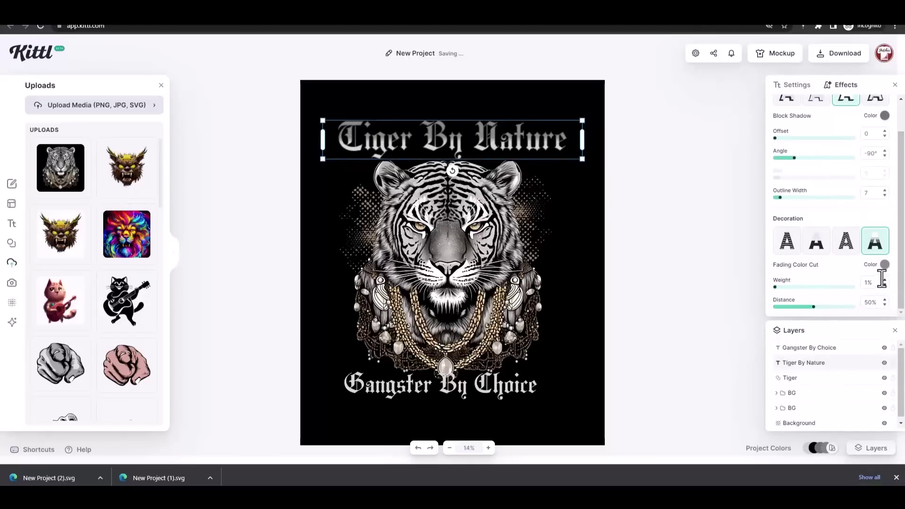
pyautogui.click(793, 287)
pyautogui.moveTo(814, 307); pyautogui.dragTo(810, 308)
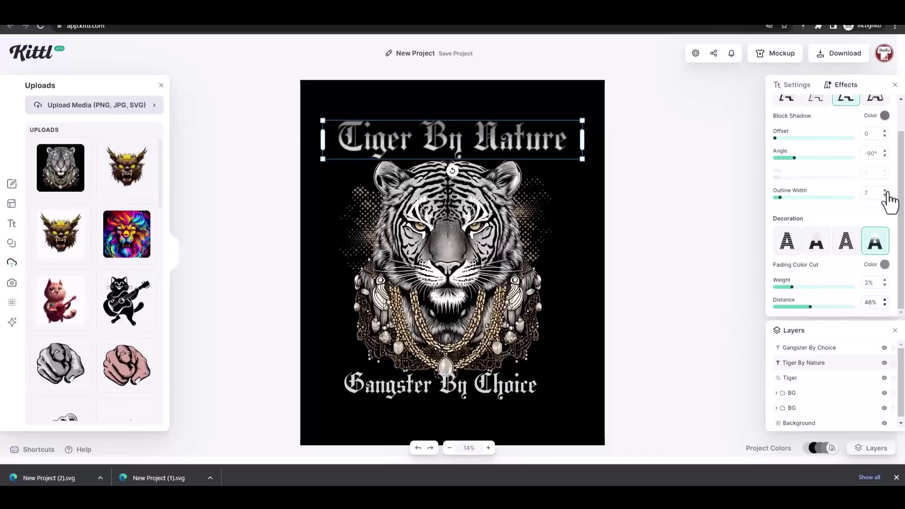
# Change the "Tiger By Nature" headline's border color to the light grey document color d7d6d2.
pyautogui.scroll(1, 883, 194)
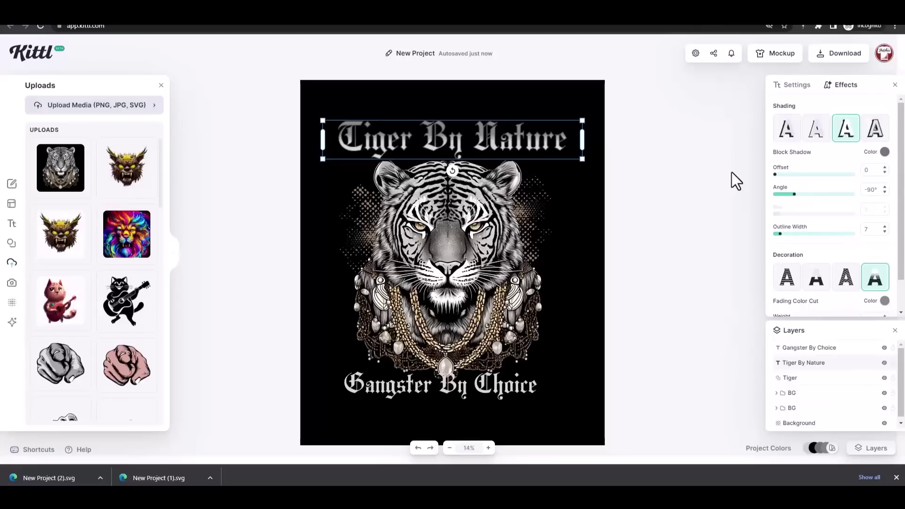
pyautogui.click(787, 88)
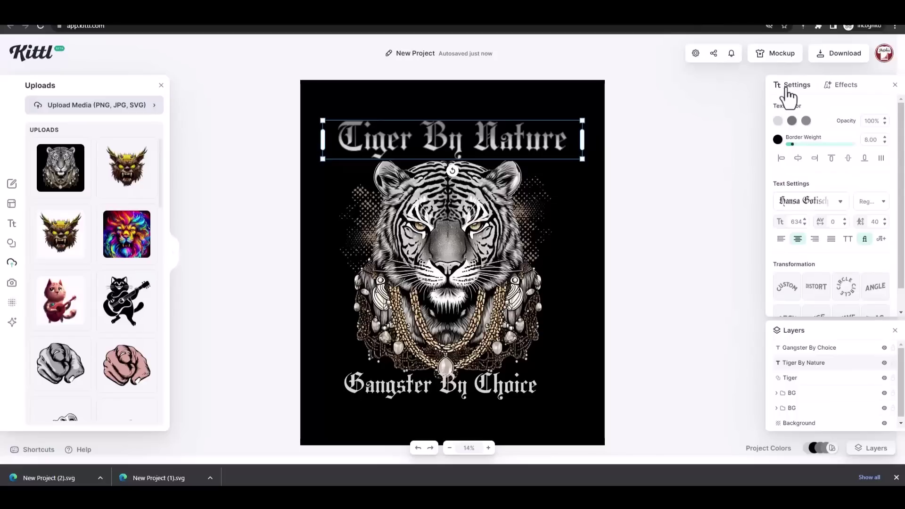
pyautogui.click(778, 139)
pyautogui.click(657, 331)
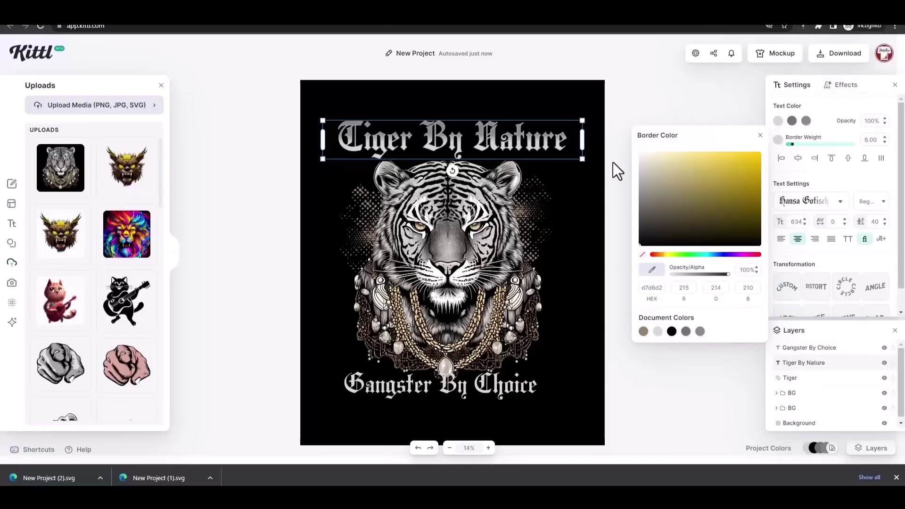
pyautogui.click(643, 92)
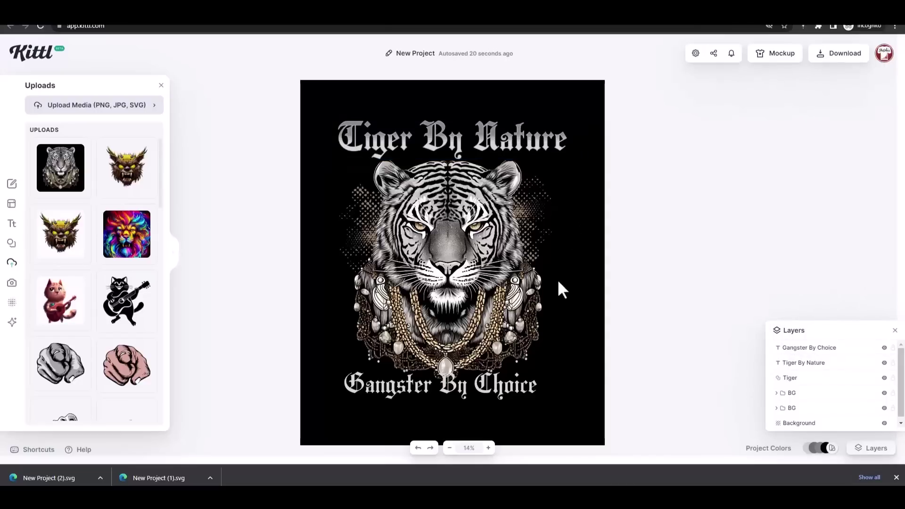
# Replace the "Gangster By Choice" text with a duplicate of the styled headline below the tiger, reworded to "Gangster By Choice".
pyautogui.click(478, 384)
pyautogui.press('Delete')
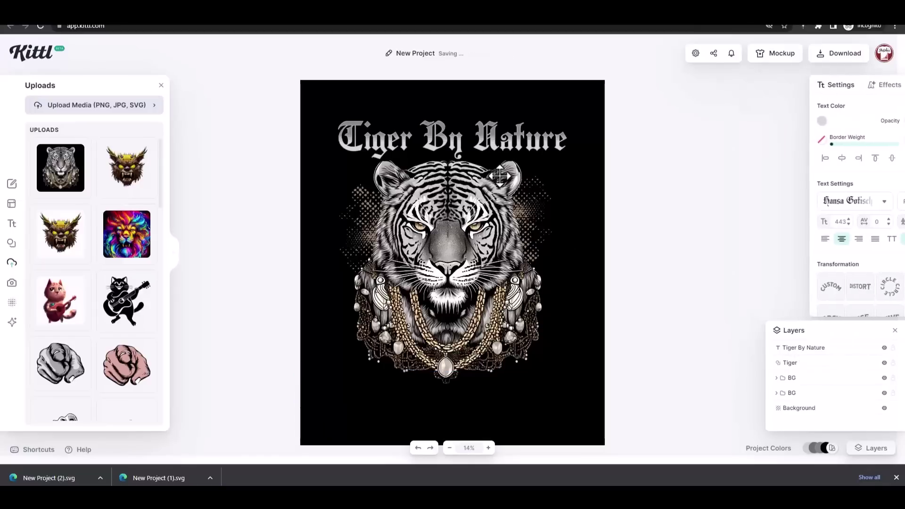
pyautogui.click(495, 144)
pyautogui.keyDown('alt'); pyautogui.moveTo(482, 147); pyautogui.dragTo(485, 416); pyautogui.keyUp('alt')
pyautogui.doubleClick(484, 399)
pyautogui.hotkey('ctrl', 'a')
pyautogui.write('Gangster By C')
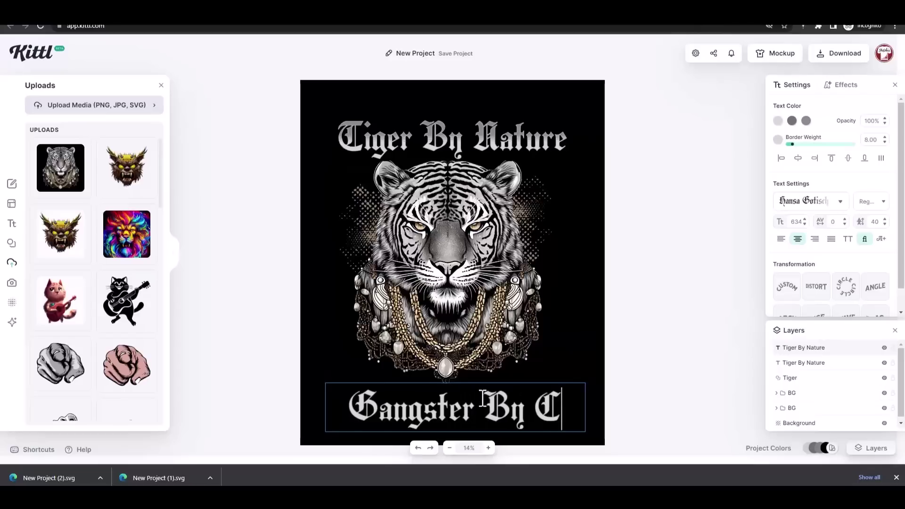
pyautogui.write('hoice')
pyautogui.press('Escape')
# Resize the new "Gangster By Choice" text to about the headline's width and center it beneath the tiger.
pyautogui.moveTo(325, 434); pyautogui.dragTo(270, 430)
pyautogui.moveTo(357, 403); pyautogui.dragTo(380, 398)
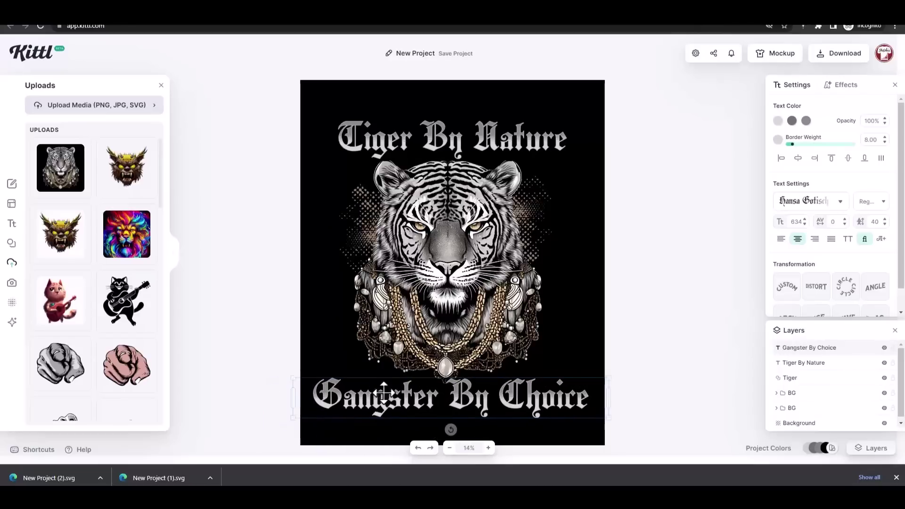
pyautogui.moveTo(292, 377); pyautogui.dragTo(351, 385)
pyautogui.moveTo(479, 399); pyautogui.dragTo(449, 397)
pyautogui.click(566, 266)
# Copy and paste the "Tiger By Nature" headline in place, then hide the upper copy and select the lower one.
pyautogui.click(500, 147)
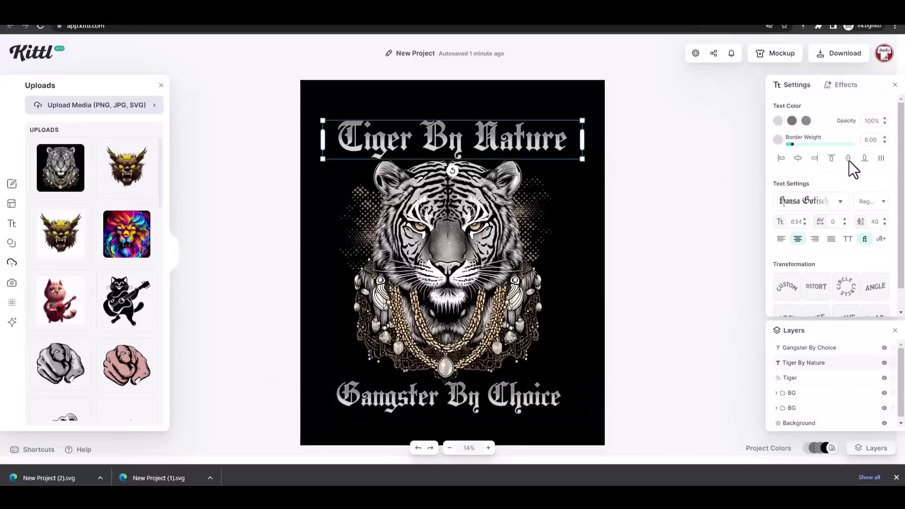
pyautogui.scroll(-1, 846, 136)
pyautogui.click(842, 84)
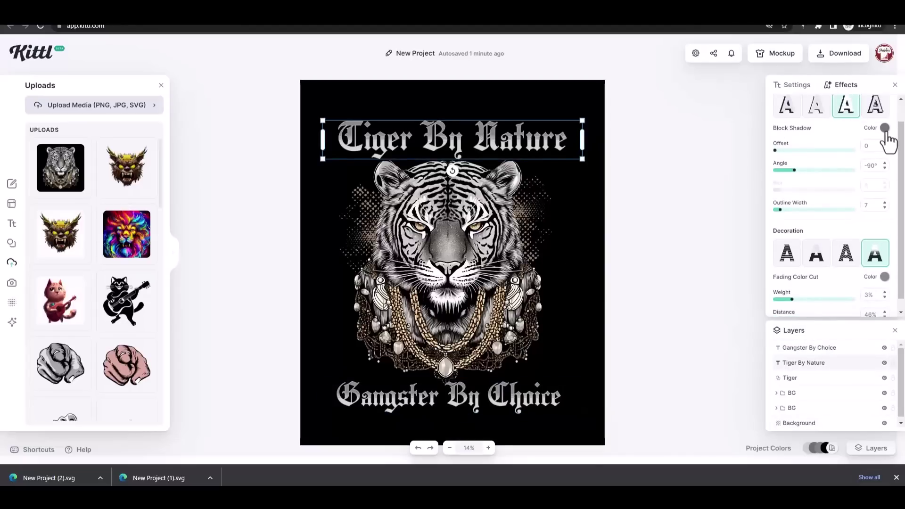
pyautogui.scroll(-1, 894, 198)
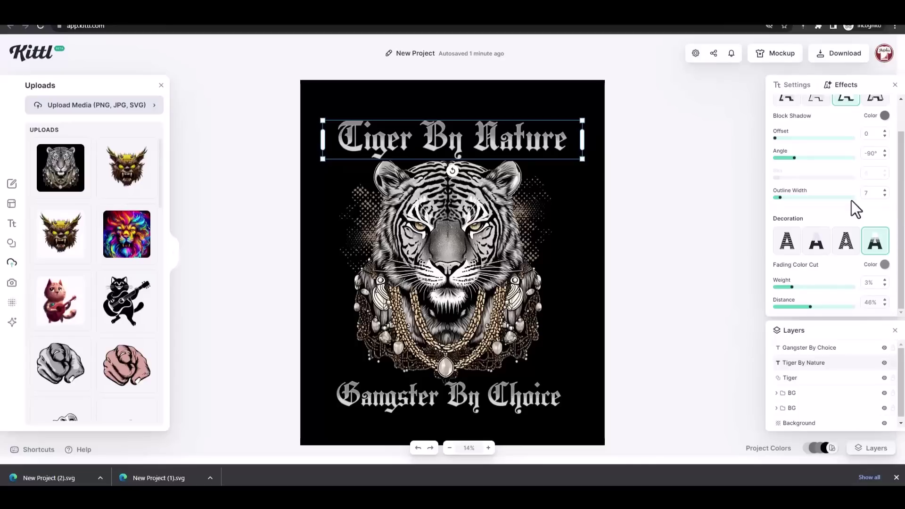
pyautogui.rightClick(493, 136)
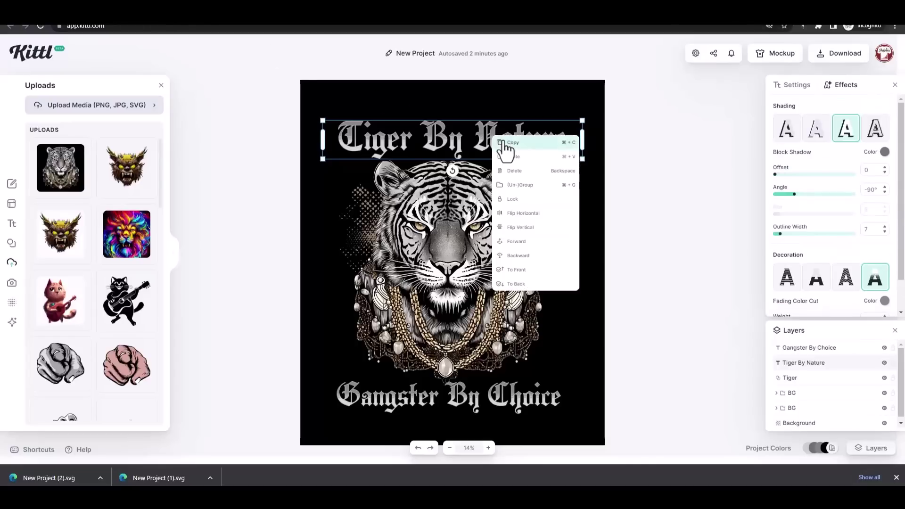
pyautogui.click(506, 144)
pyautogui.rightClick(493, 140)
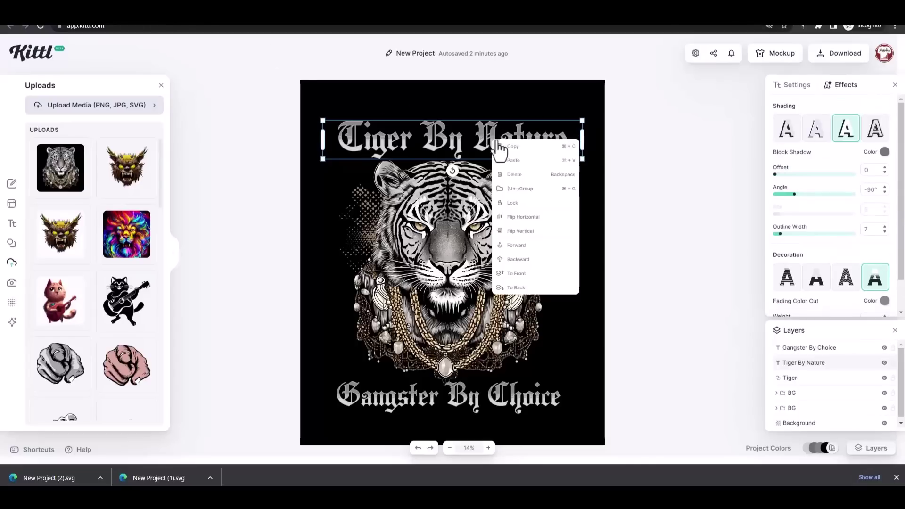
pyautogui.click(520, 161)
pyautogui.moveTo(849, 376); pyautogui.dragTo(853, 380)
pyautogui.click(885, 364)
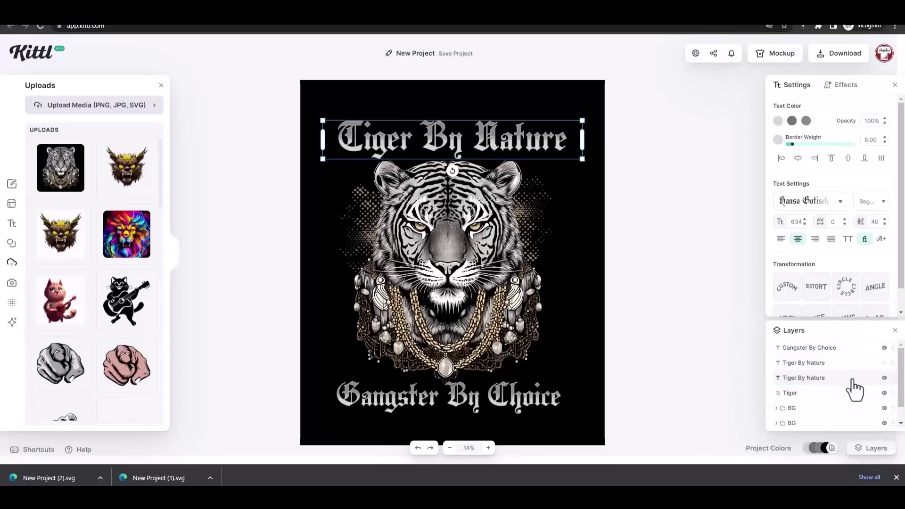
# Recolor the shadow and fading decoration of the visible "Tiger By Nature" copy to the light grey document color.
pyautogui.click(792, 120)
pyautogui.click(672, 313)
pyautogui.click(806, 120)
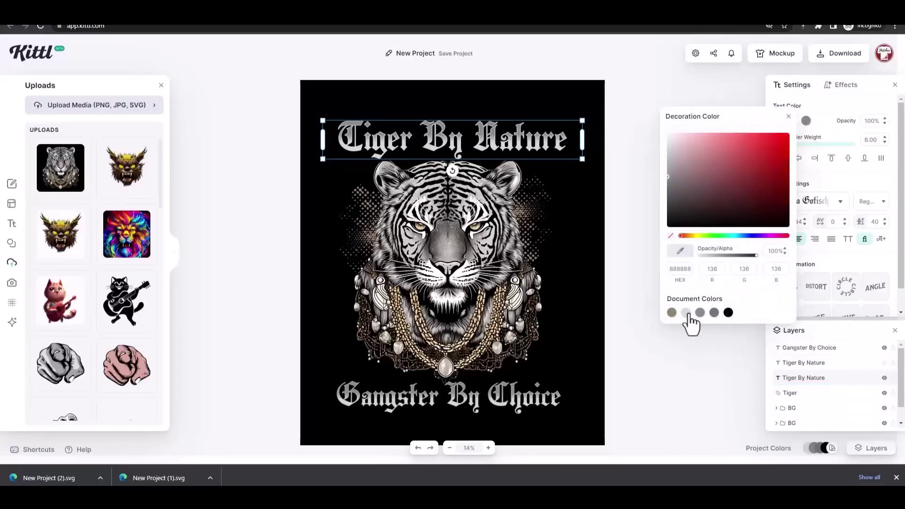
pyautogui.click(687, 313)
pyautogui.click(726, 98)
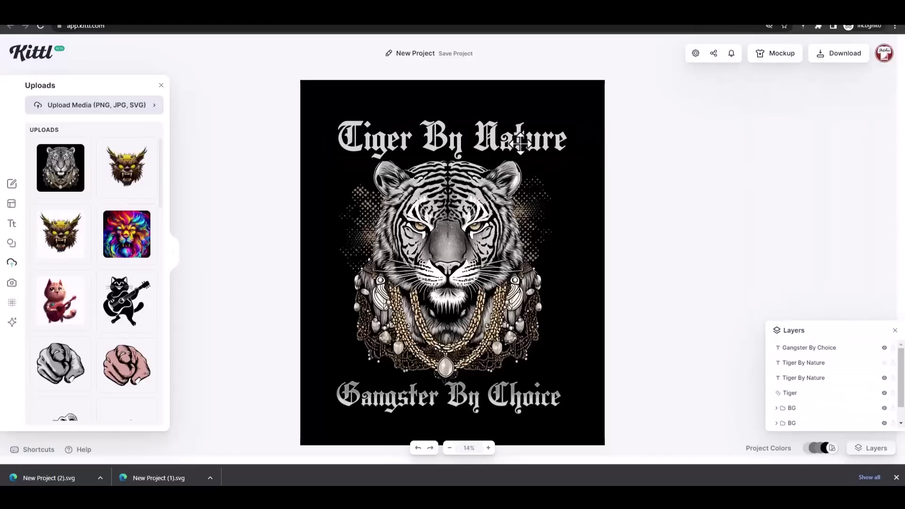
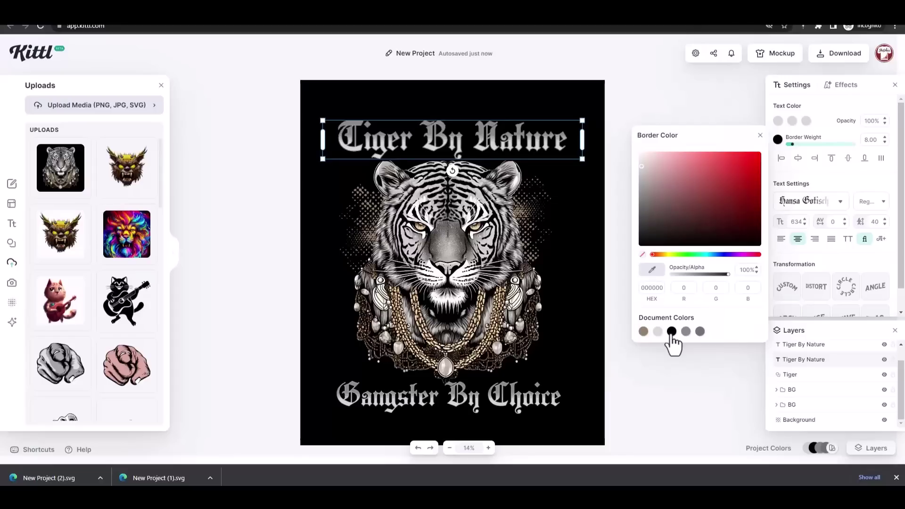
# Set the border color of the lower "Tiger By Nature" layer to light grey d7d6d2.
pyautogui.click(778, 140)
pyautogui.click(778, 140)
pyautogui.click(658, 332)
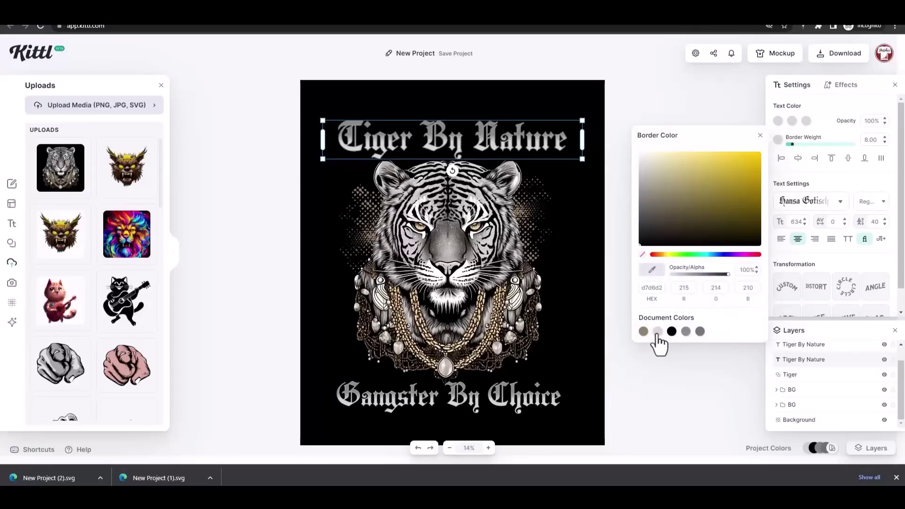
pyautogui.click(733, 96)
# Set the border color of the upper "Tiger By Nature" layer to black.
pyautogui.click(822, 345)
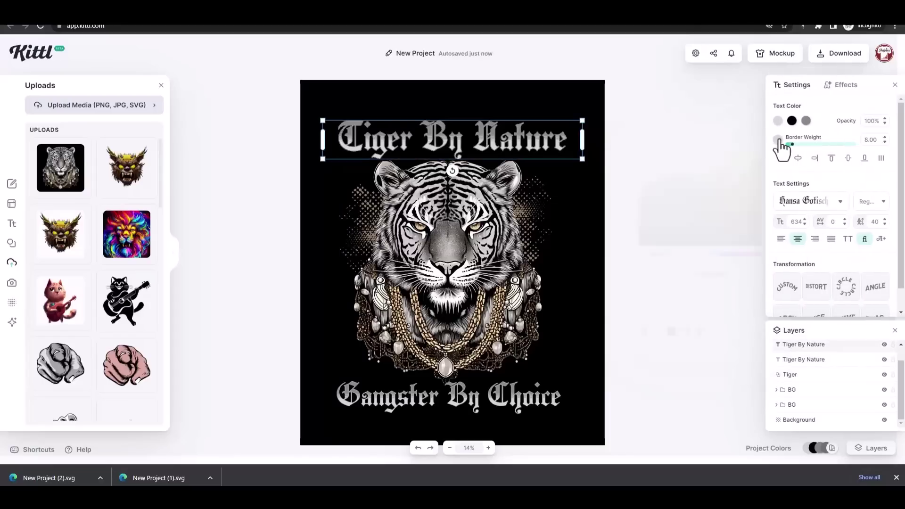
pyautogui.click(779, 140)
pyautogui.click(672, 332)
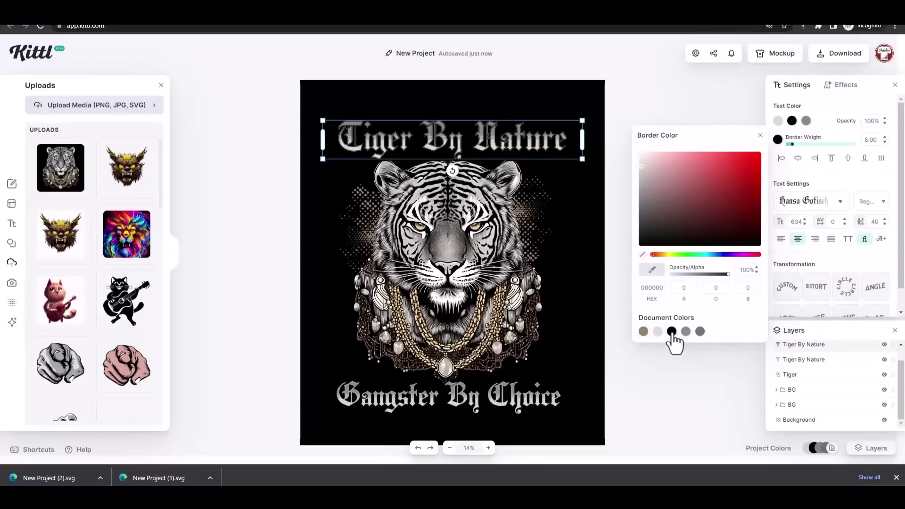
pyautogui.click(683, 373)
# Set the block shadow outline width of the lower "Tiger By Nature" layer to 22.
pyautogui.click(825, 360)
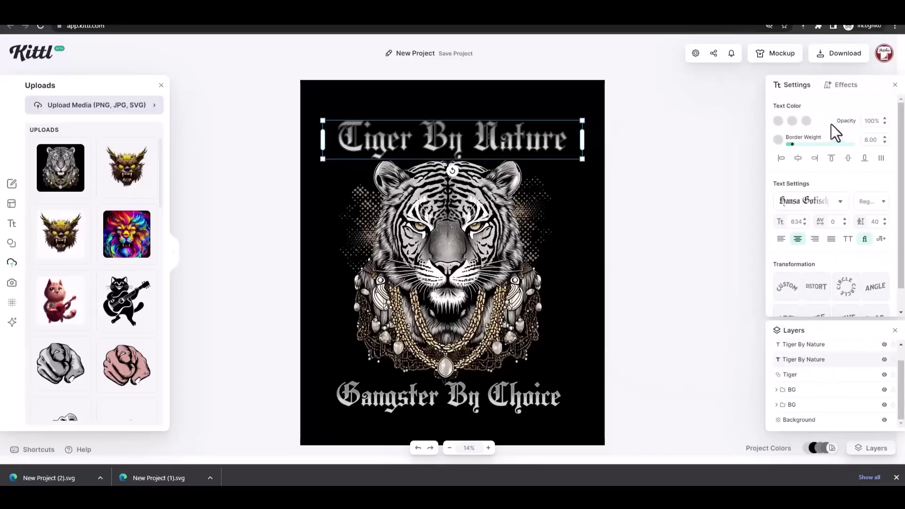
pyautogui.moveTo(794, 146); pyautogui.dragTo(796, 150)
pyautogui.click(844, 85)
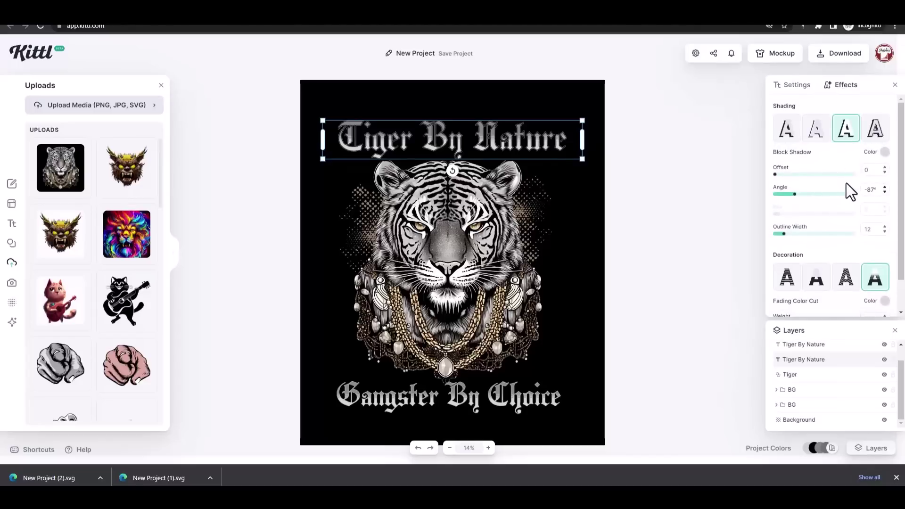
pyautogui.moveTo(785, 235); pyautogui.dragTo(792, 236)
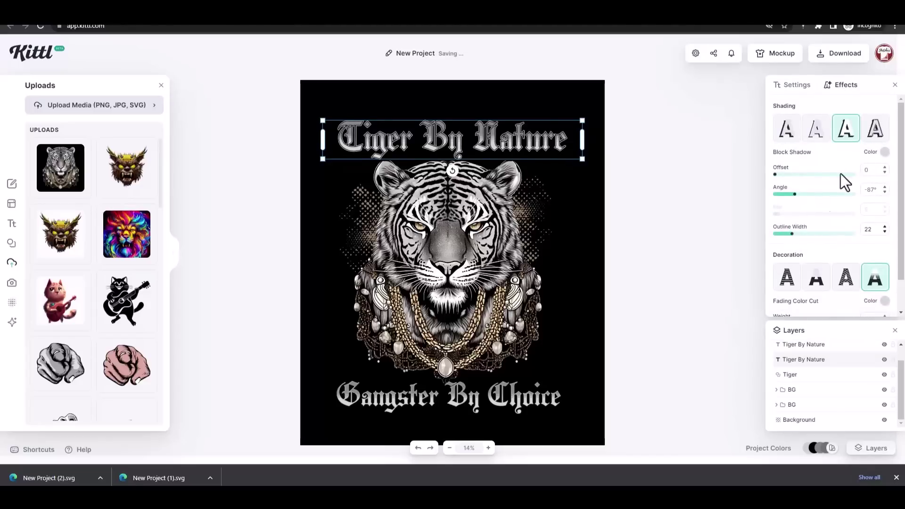
# Try other document colors for the lower "Tiger By Nature" layer's block shadow, ending on light grey.
pyautogui.scroll(-1, 886, 180)
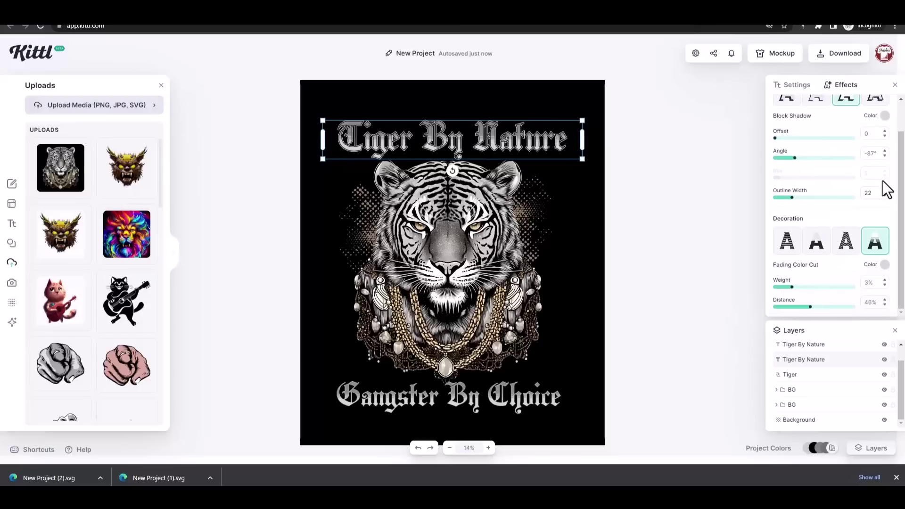
pyautogui.click(885, 116)
pyautogui.click(779, 308)
pyautogui.click(765, 308)
pyautogui.click(786, 307)
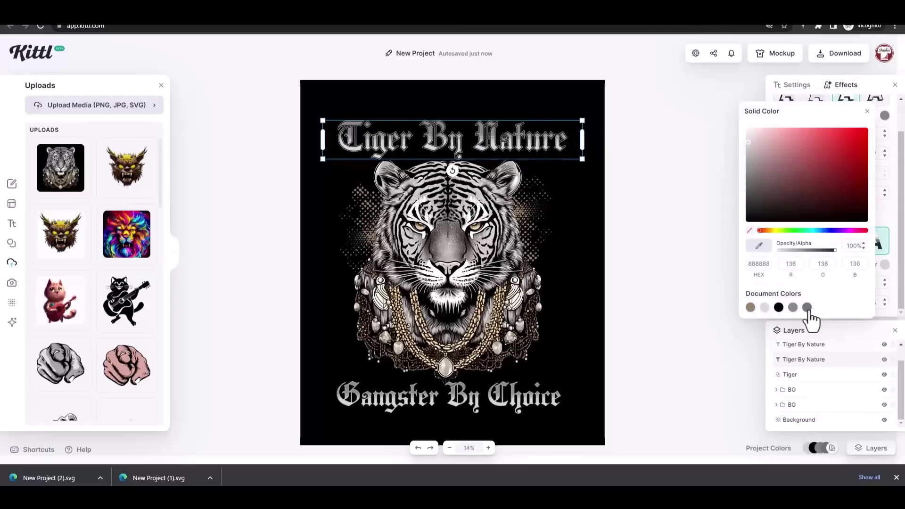
pyautogui.click(765, 308)
pyautogui.click(688, 210)
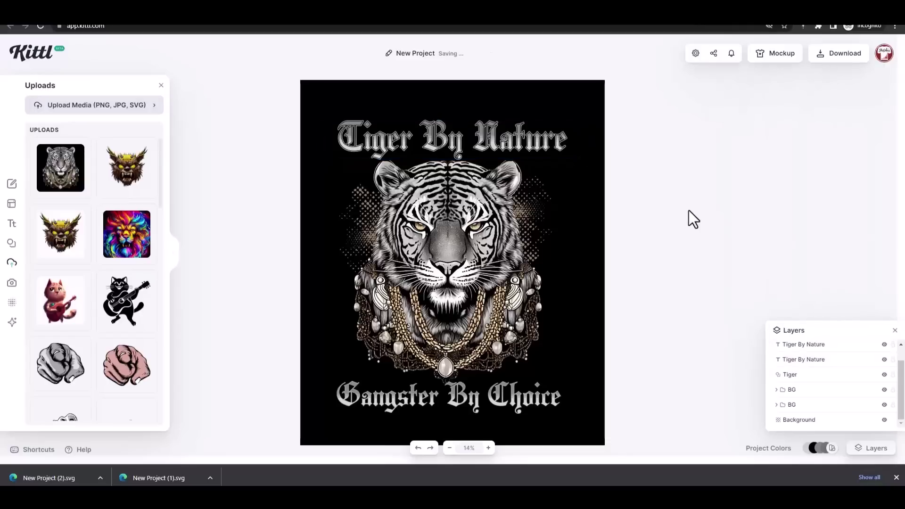
# Set the lower "Tiger By Nature" layer's border weight to 8.40 and its block shadow outline width to 28.
pyautogui.click(521, 139)
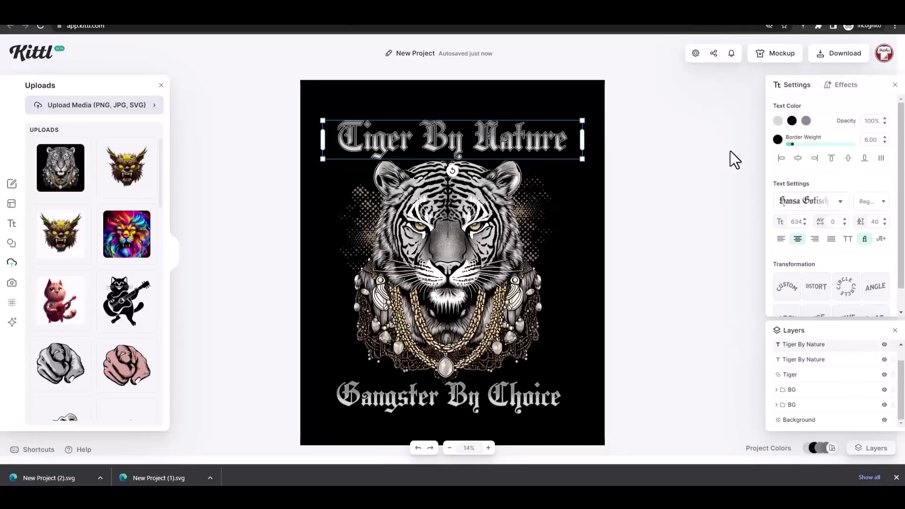
pyautogui.click(852, 360)
pyautogui.moveTo(793, 145); pyautogui.dragTo(795, 147)
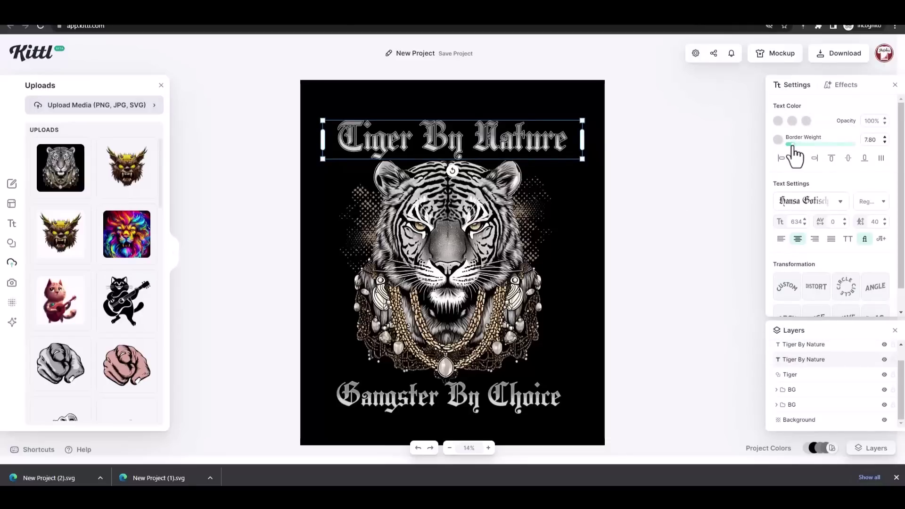
pyautogui.click(845, 86)
pyautogui.moveTo(794, 212); pyautogui.dragTo(799, 212)
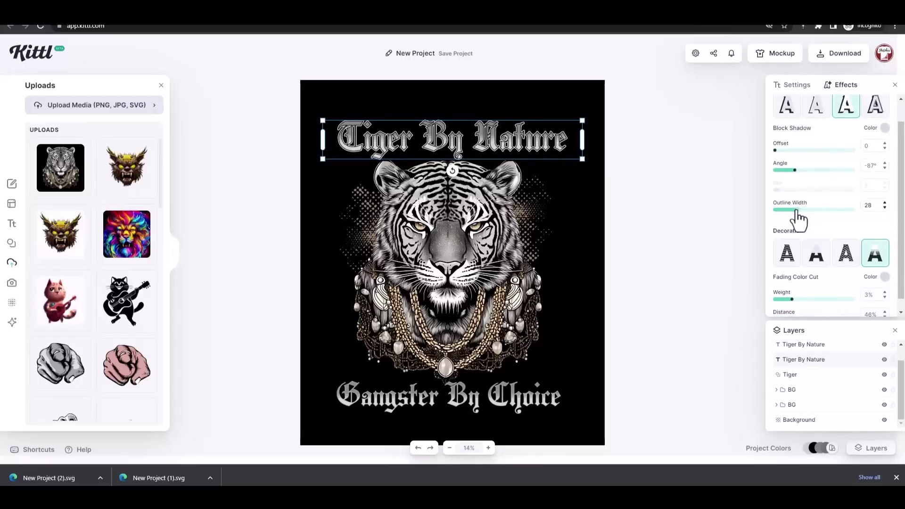
pyautogui.click(707, 222)
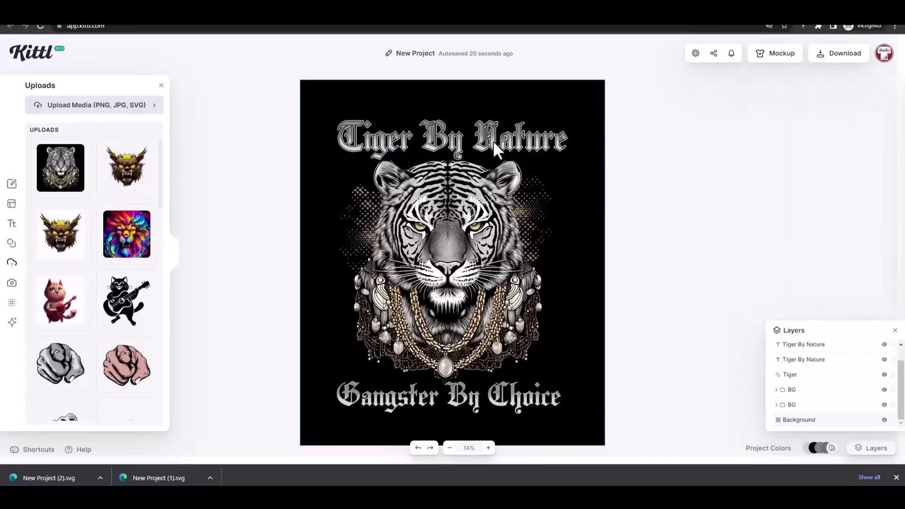
# Try lighter block shadow colors on the upper "Tiger By Nature" layer, ending on black.
pyautogui.click(828, 345)
pyautogui.click(844, 84)
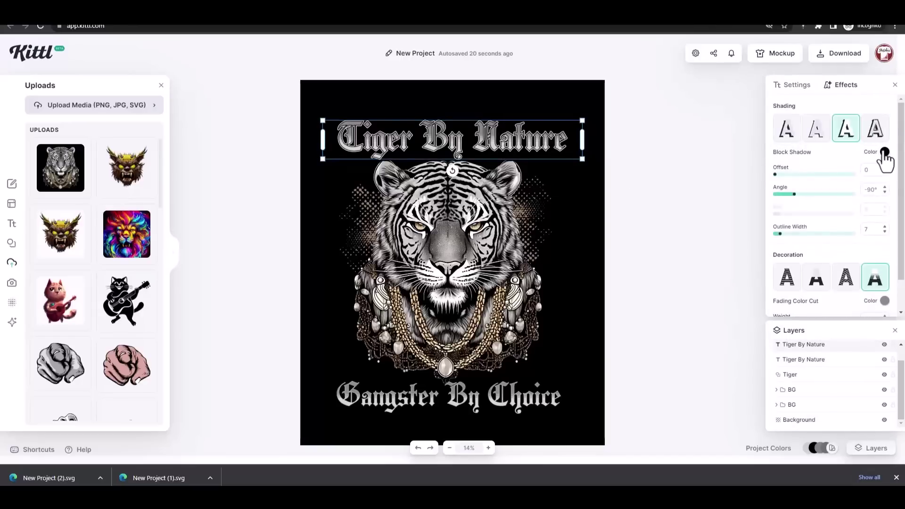
pyautogui.click(885, 152)
pyautogui.moveTo(757, 208)
pyautogui.mouseDown()
pyautogui.moveTo(751, 176)
pyautogui.moveTo(751, 264)
pyautogui.mouseUp()
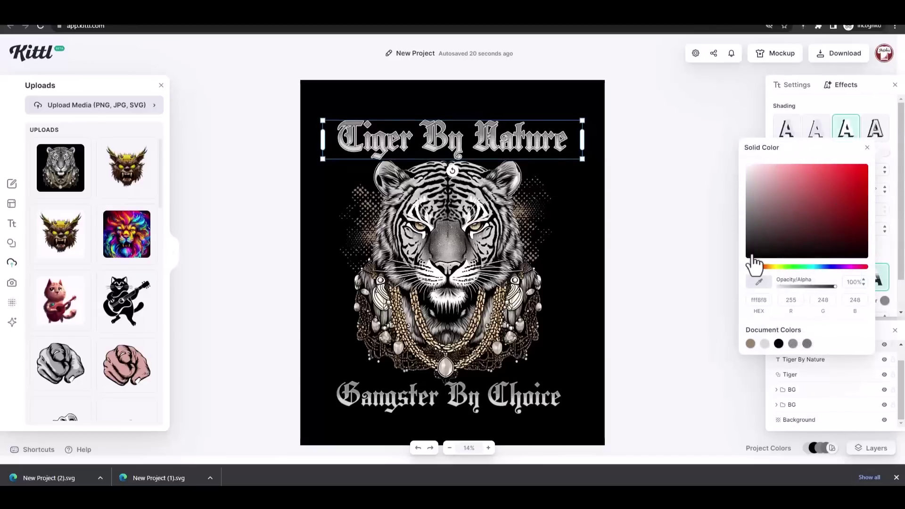
pyautogui.click(681, 246)
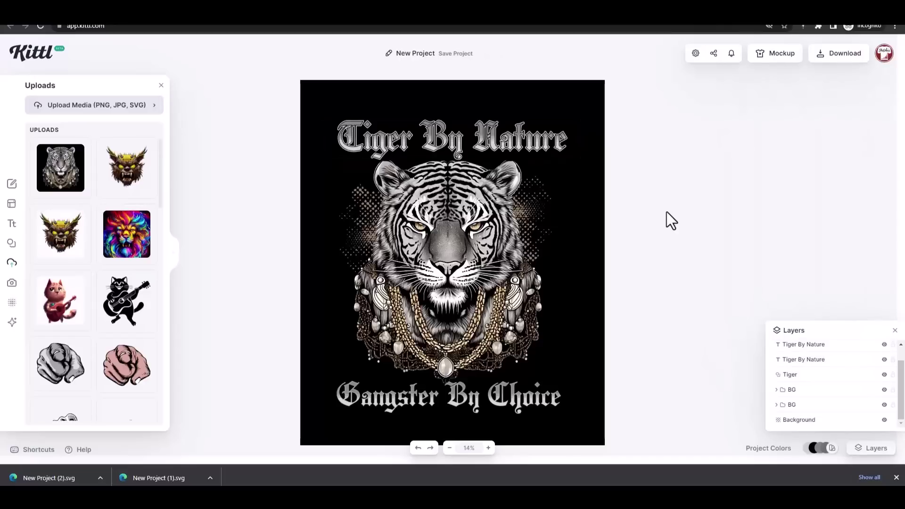
# Set the upper "Tiger By Nature" layer's fill to the mid grey document color and its decoration color to light grey d7d6d2.
pyautogui.click(436, 127)
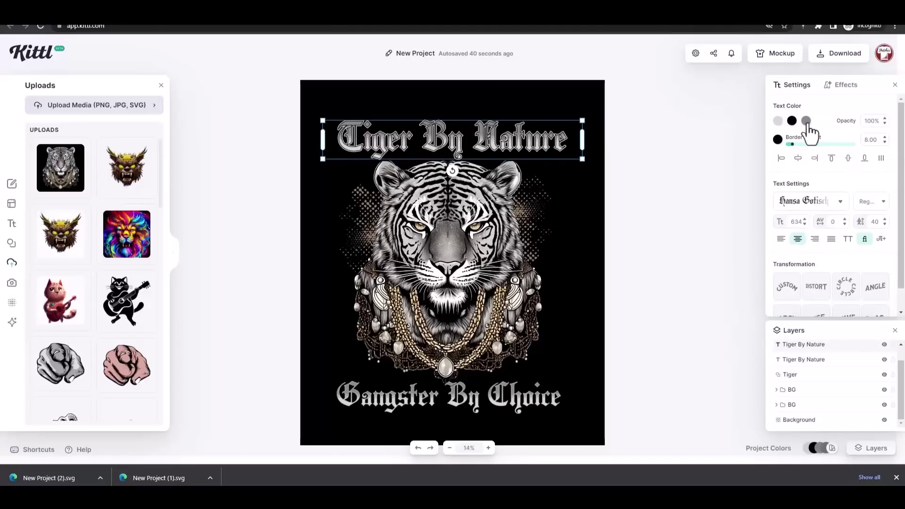
pyautogui.click(779, 121)
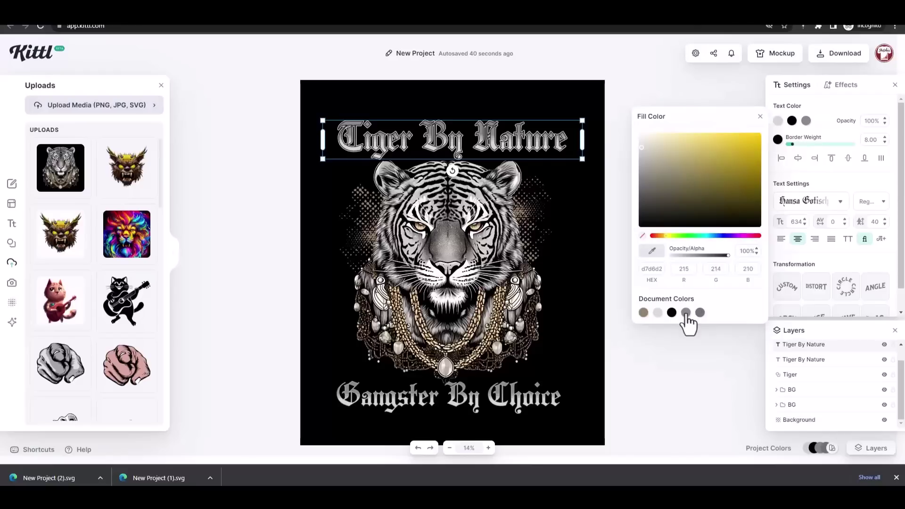
pyautogui.click(686, 313)
pyautogui.click(806, 121)
pyautogui.click(686, 312)
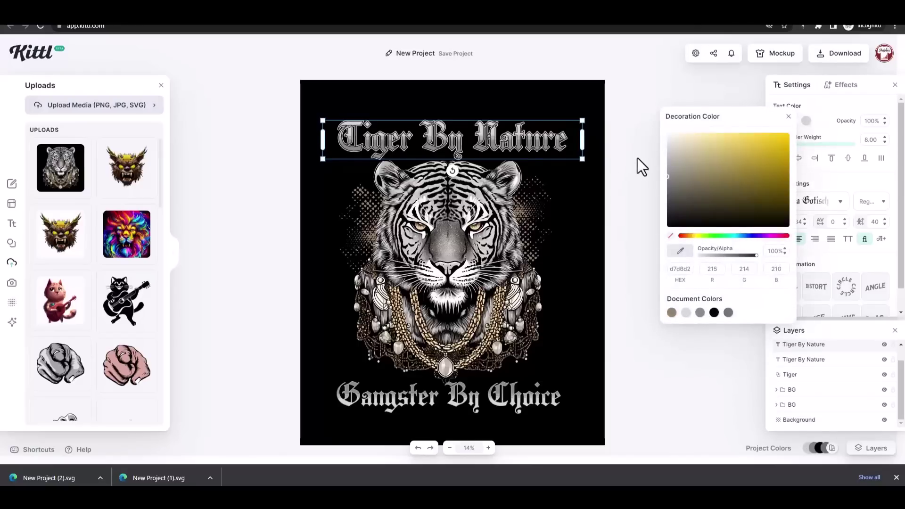
pyautogui.click(637, 161)
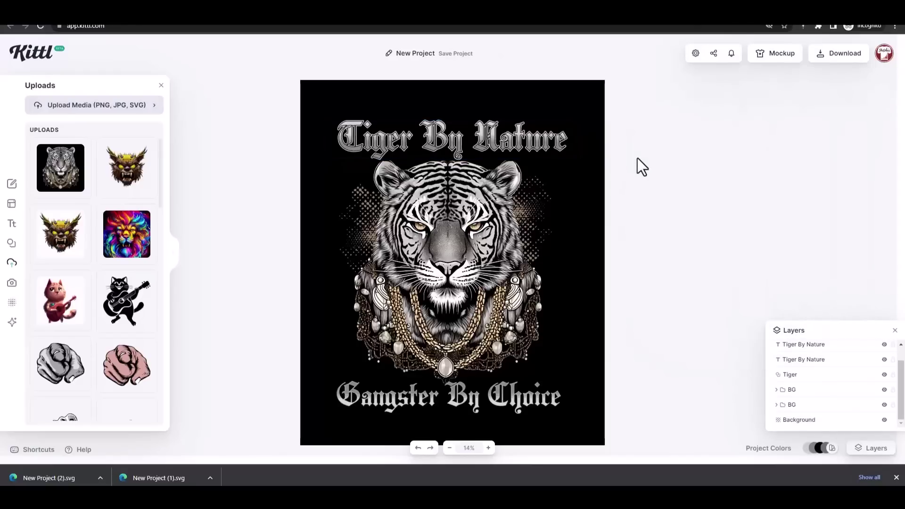
# Try a block shadow outline width of 9 on the upper "Tiger By Nature" layer, ending on 7.
pyautogui.click(512, 132)
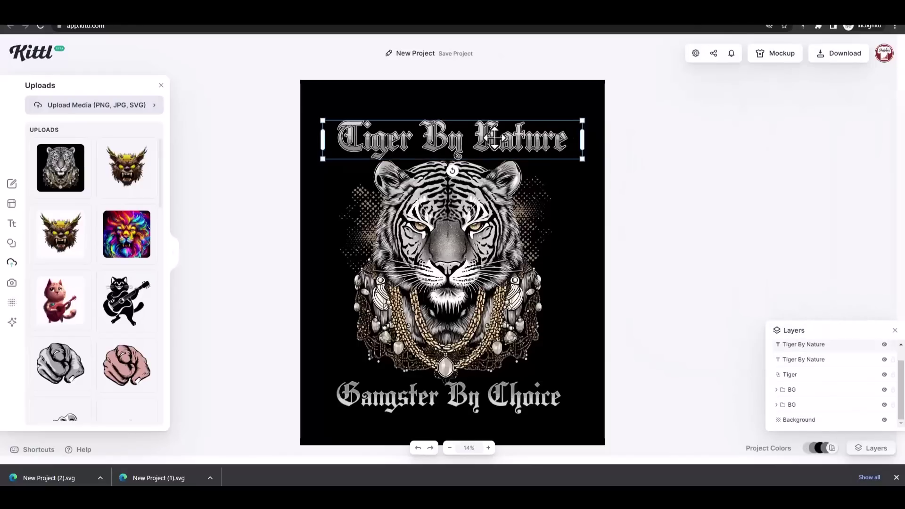
pyautogui.click(843, 86)
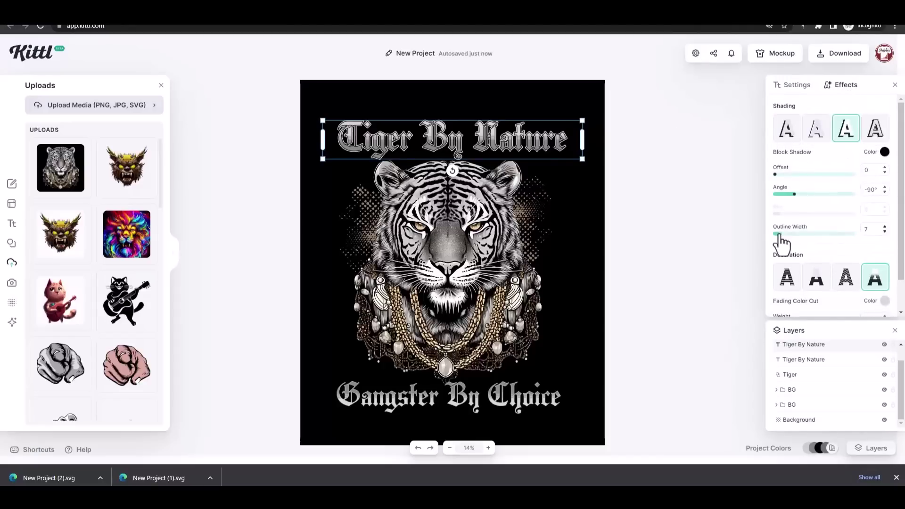
pyautogui.moveTo(782, 244)
pyautogui.mouseDown()
pyautogui.moveTo(790, 241)
pyautogui.moveTo(783, 244)
pyautogui.mouseUp()
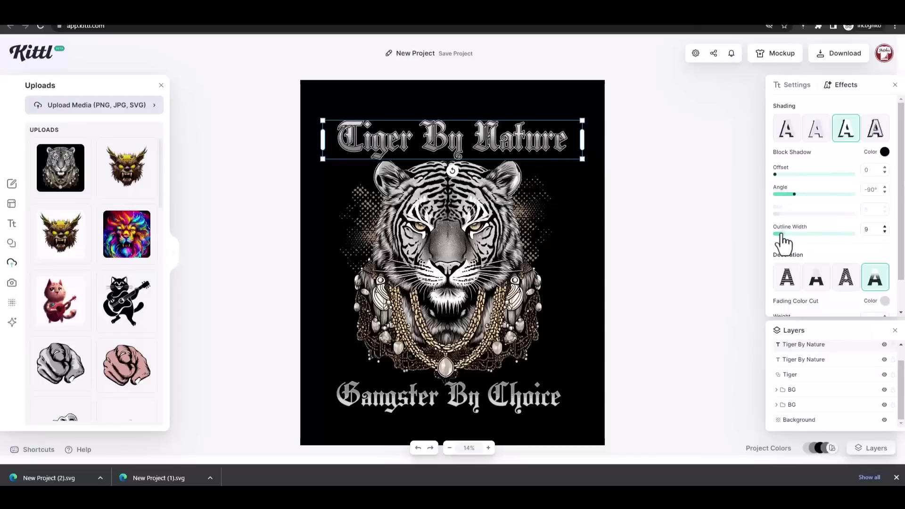
pyautogui.click(683, 159)
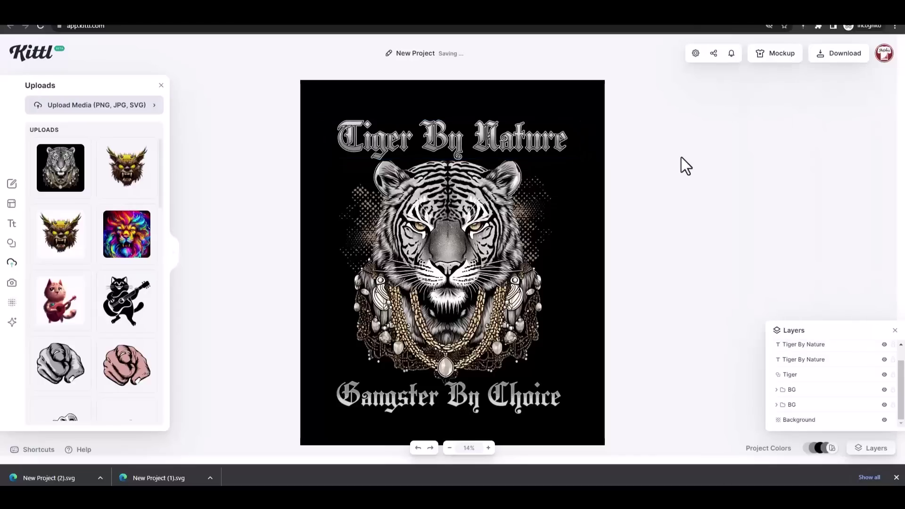
# Set the fading color cut distance of the upper "Tiger By Nature" layer to 52%.
pyautogui.click(502, 145)
pyautogui.click(496, 142)
pyautogui.scroll(-1, 868, 150)
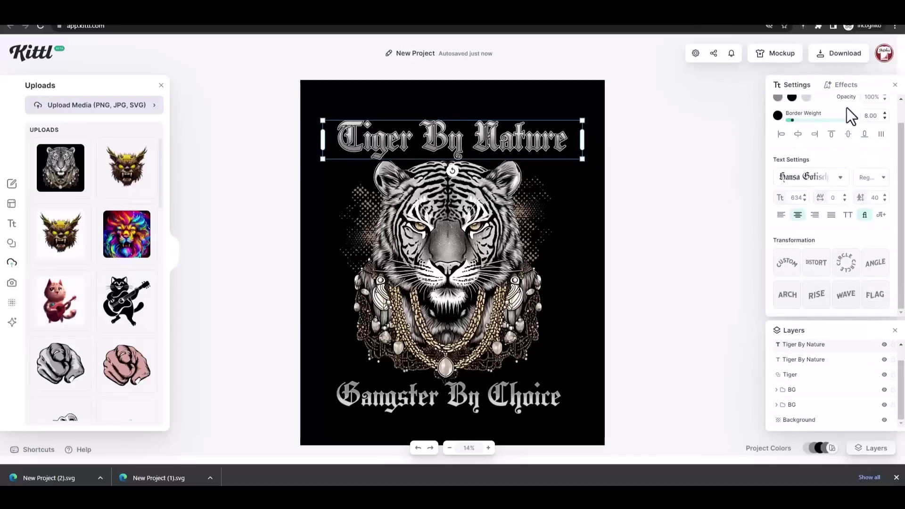
pyautogui.click(842, 85)
pyautogui.scroll(-1, 892, 167)
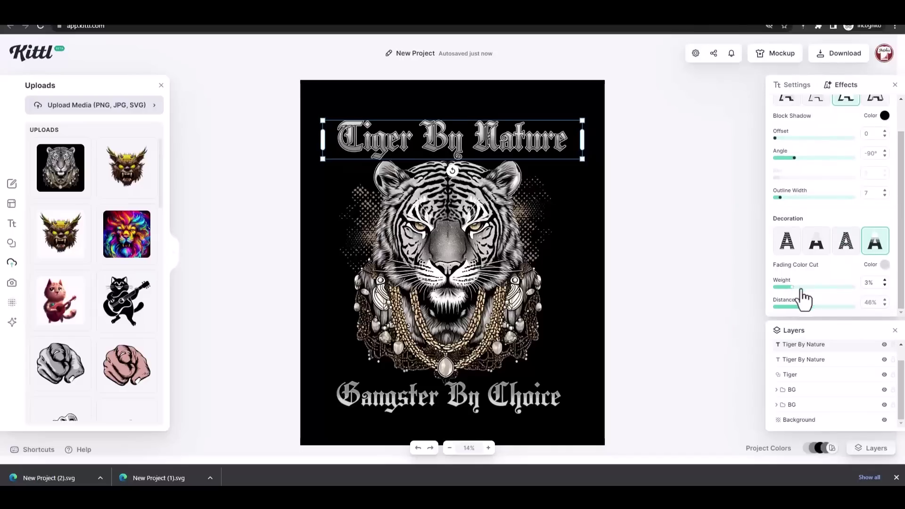
pyautogui.moveTo(810, 311); pyautogui.dragTo(817, 312)
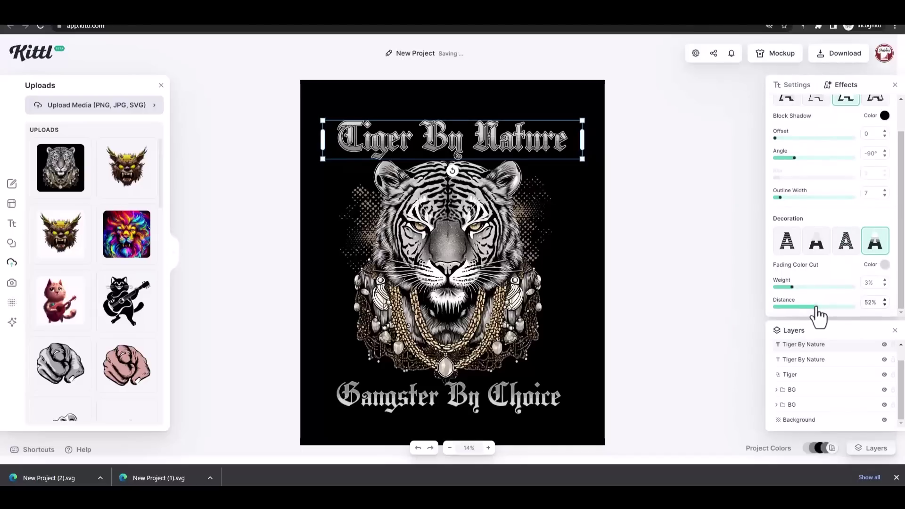
# Set the lower "Tiger By Nature" layer's block shadow angle to -90° and review its other effect and text settings.
pyautogui.click(849, 361)
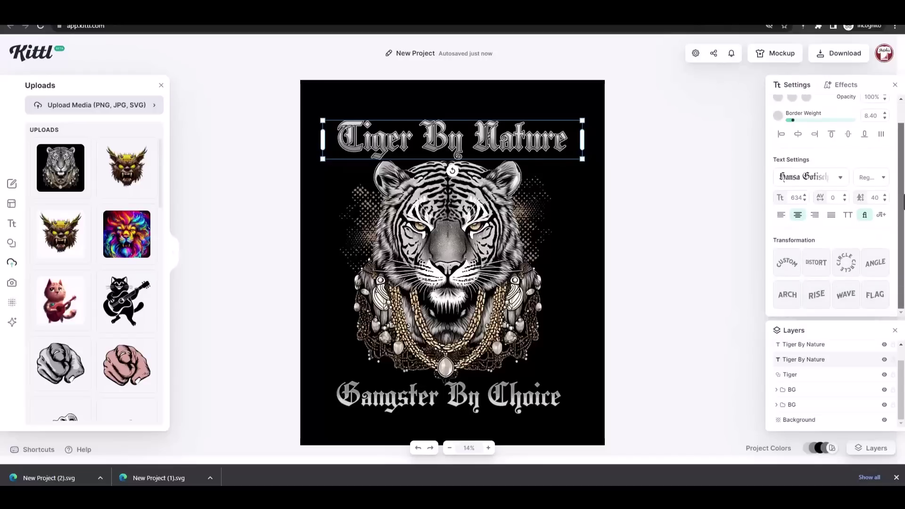
pyautogui.click(846, 87)
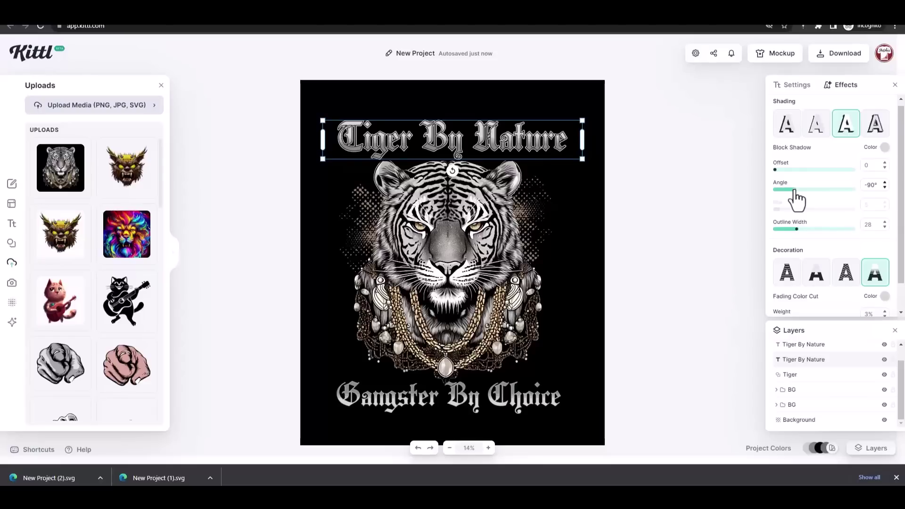
pyautogui.scroll(-2, 898, 249)
pyautogui.scroll(2, 899, 255)
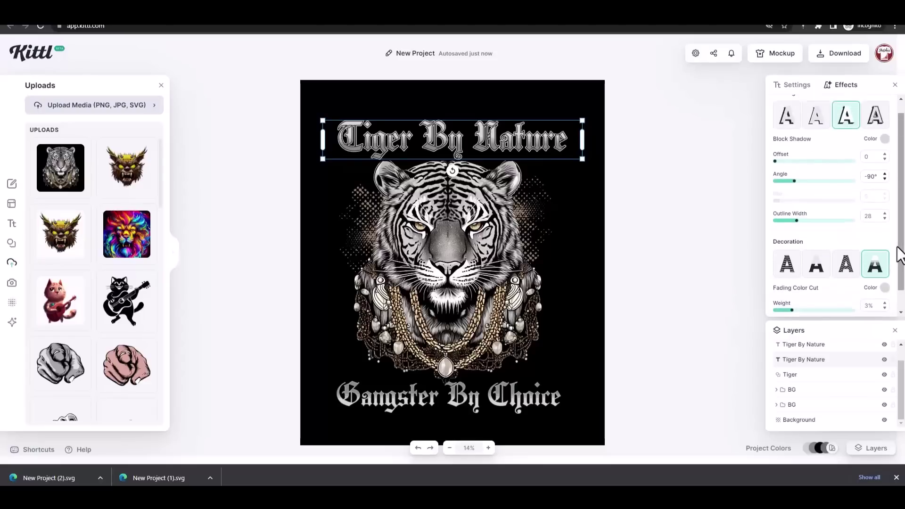
pyautogui.click(796, 85)
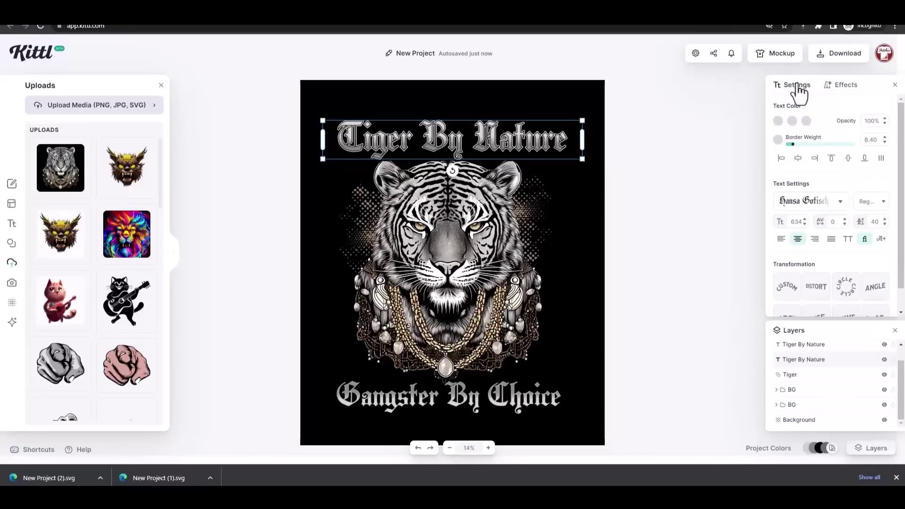
pyautogui.click(711, 163)
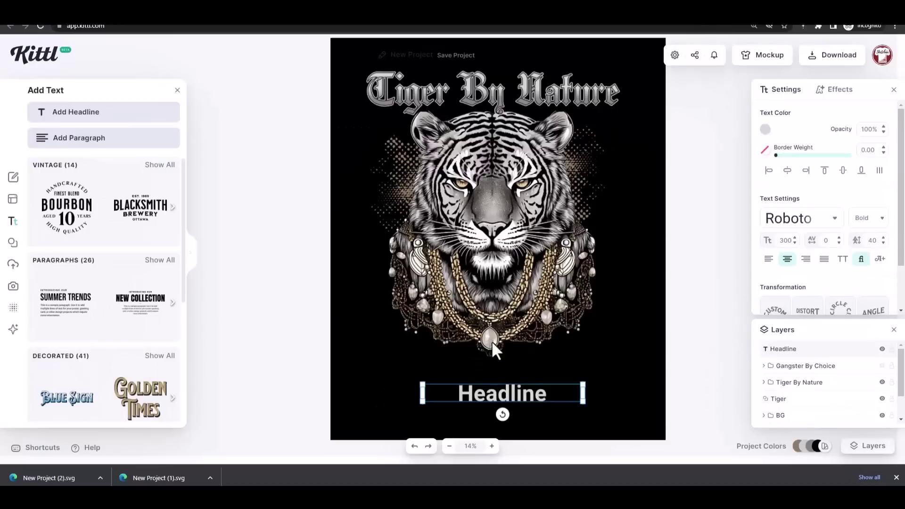
# Place a copy of the "Tiger By Nature" text group below the tiger's necklaces.
pyautogui.click(472, 91)
pyautogui.moveTo(477, 141); pyautogui.dragTo(480, 366)
pyautogui.doubleClick(482, 366)
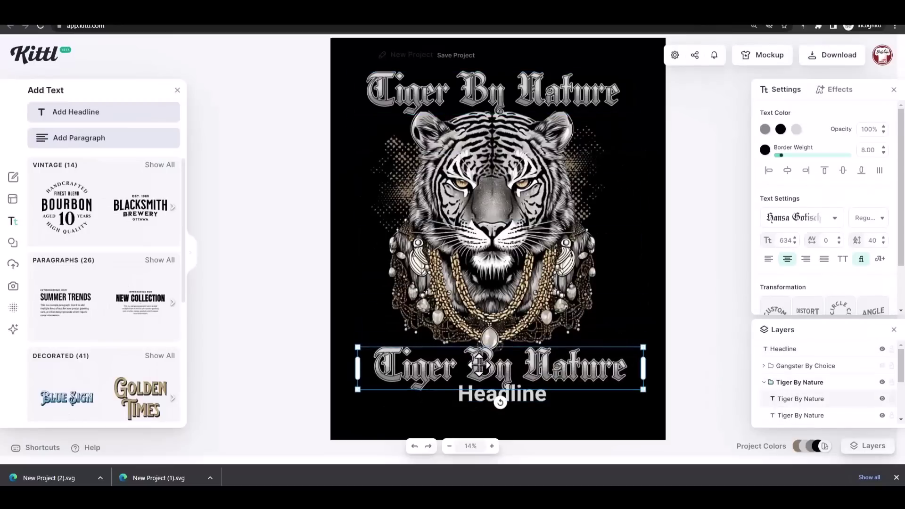
# Change the text of both layers in the copied group below the tiger to "Gangster".
pyautogui.doubleClick(486, 367)
pyautogui.hotkey('ctrl', 'a')
pyautogui.write('Gangster')
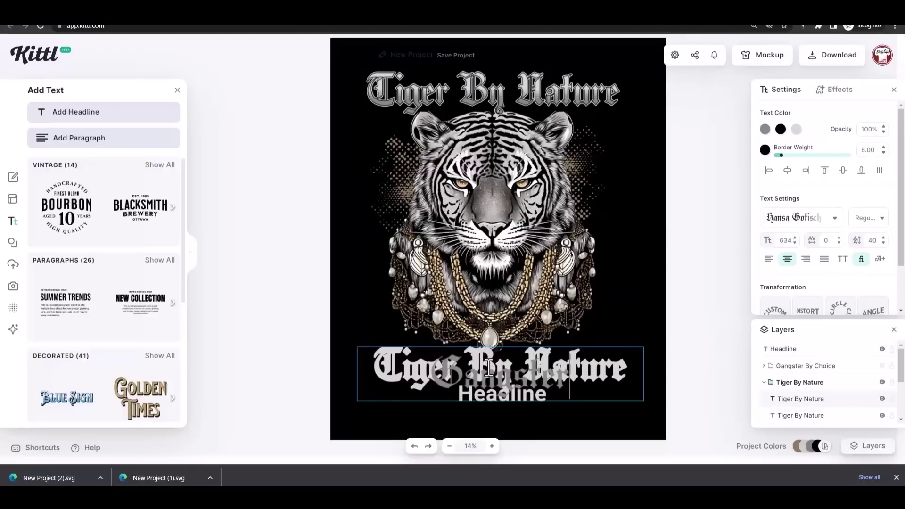
pyautogui.click(664, 328)
pyautogui.doubleClick(597, 372)
pyautogui.hotkey('ctrl', 'a')
pyautogui.write('GANGSTE')
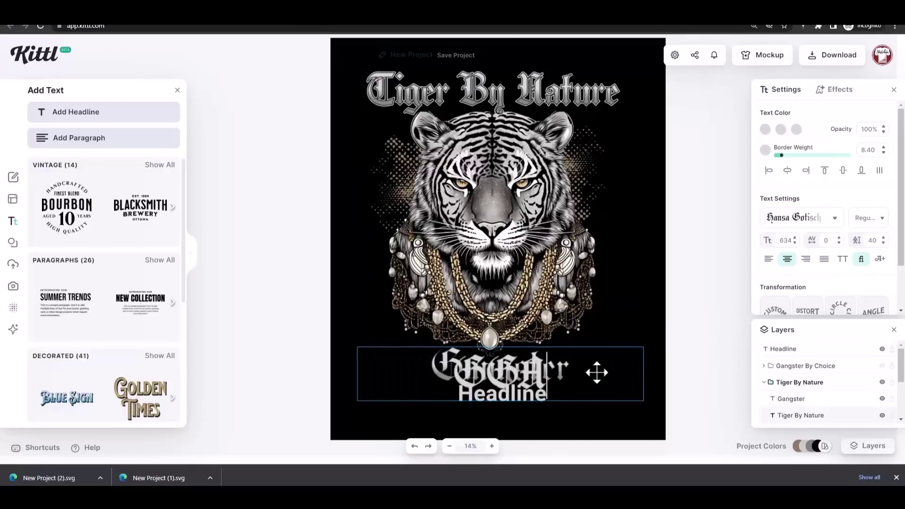
pyautogui.write('r')
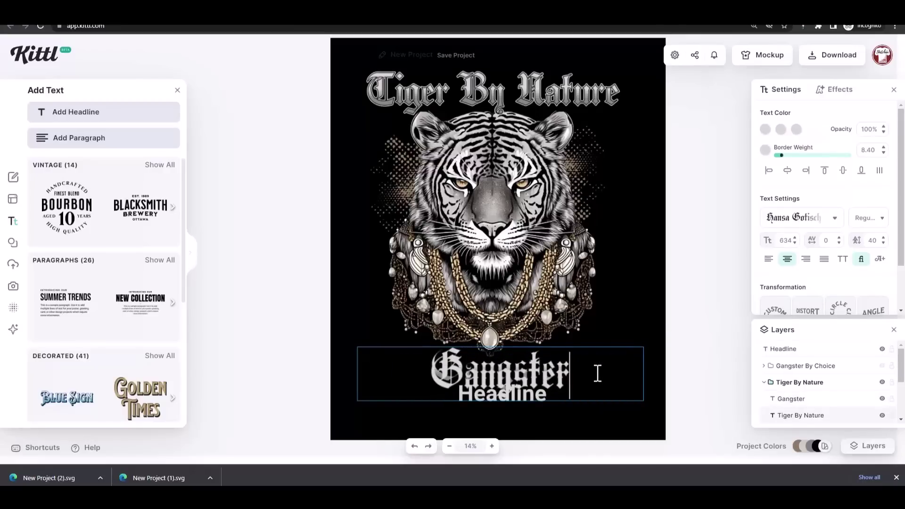
pyautogui.click(682, 316)
# Move the "Headline" text lower on the artboard and enlarge the "Gangster" group to font size 800.
pyautogui.moveTo(525, 396); pyautogui.dragTo(525, 415)
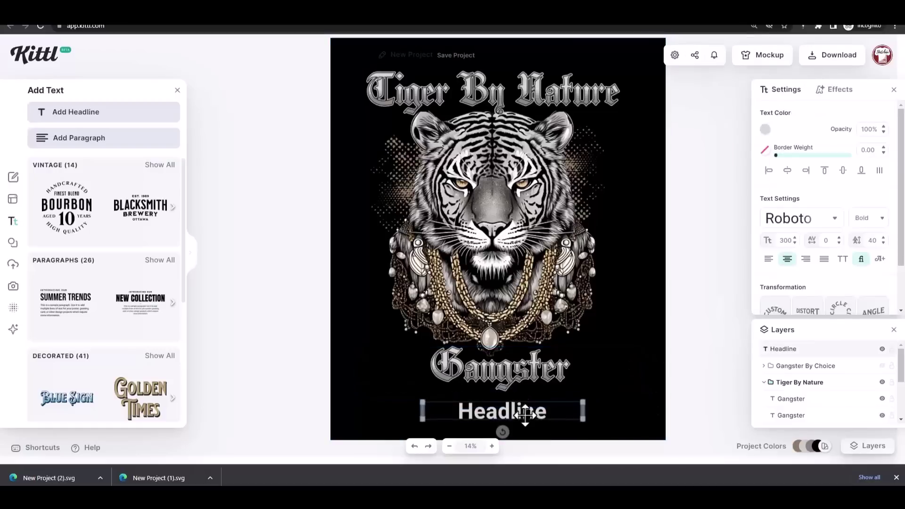
pyautogui.click(527, 369)
pyautogui.moveTo(643, 348)
pyautogui.mouseDown()
pyautogui.moveTo(549, 374)
pyautogui.moveTo(652, 346)
pyautogui.mouseUp()
pyautogui.click(798, 218)
pyautogui.click(798, 217)
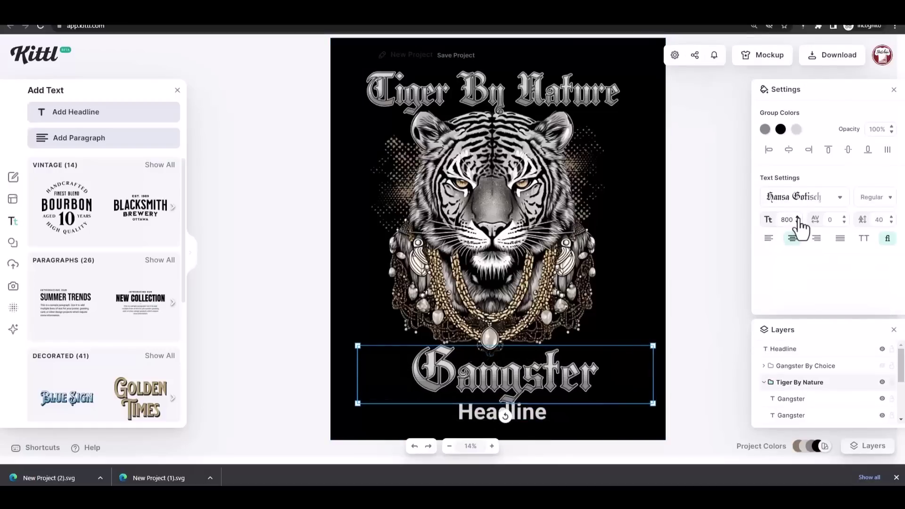
# Set the "Gangster" group's font size to 900 and move it slightly up toward the tiger's necklaces.
pyautogui.doubleClick(791, 220)
pyautogui.write('900')
pyautogui.click(695, 344)
pyautogui.moveTo(529, 373)
pyautogui.mouseDown()
pyautogui.moveTo(531, 360)
pyautogui.moveTo(519, 361)
pyautogui.mouseUp()
pyautogui.click(687, 332)
# Change the "Headline" text below "Gangster" to "By Choice".
pyautogui.click(519, 409)
pyautogui.doubleClick(518, 408)
pyautogui.write('By Choice')
pyautogui.click(706, 233)
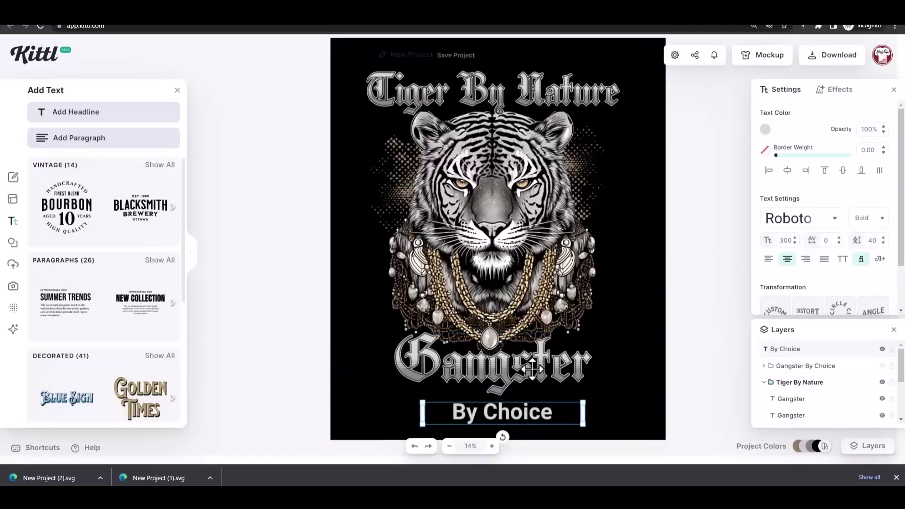
# Shrink "By Choice" to font size 222 and enlarge "Gangster" to about 1157, centering both below the tiger.
pyautogui.moveTo(533, 370); pyautogui.dragTo(532, 367)
pyautogui.moveTo(535, 415); pyautogui.dragTo(521, 403)
pyautogui.click(560, 370)
pyautogui.moveTo(642, 331); pyautogui.dragTo(723, 313)
pyautogui.moveTo(599, 357); pyautogui.dragTo(558, 365)
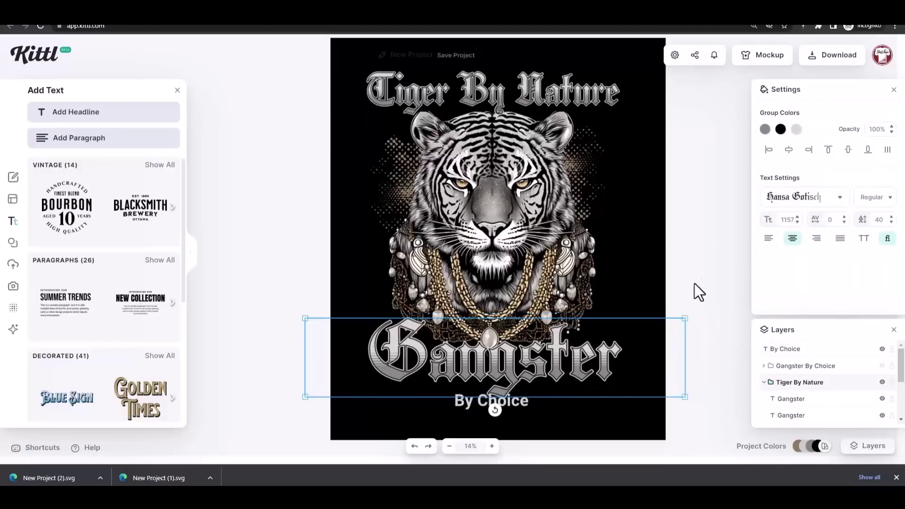
pyautogui.click(676, 278)
pyautogui.click(626, 236)
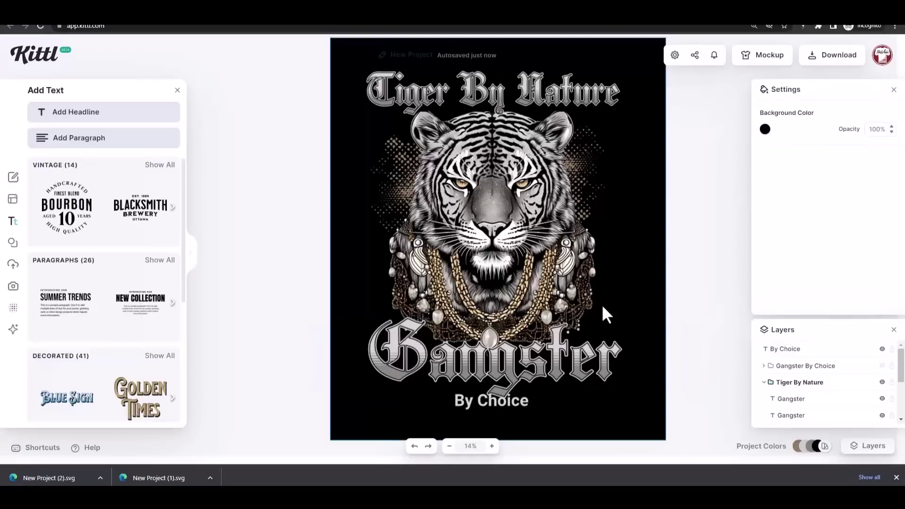
# Retype the "By Choice" text in capitals as "BY CHOICE" and keep it centered just under "Gangster".
pyautogui.moveTo(509, 400); pyautogui.dragTo(510, 403)
pyautogui.write('BY CHOICE')
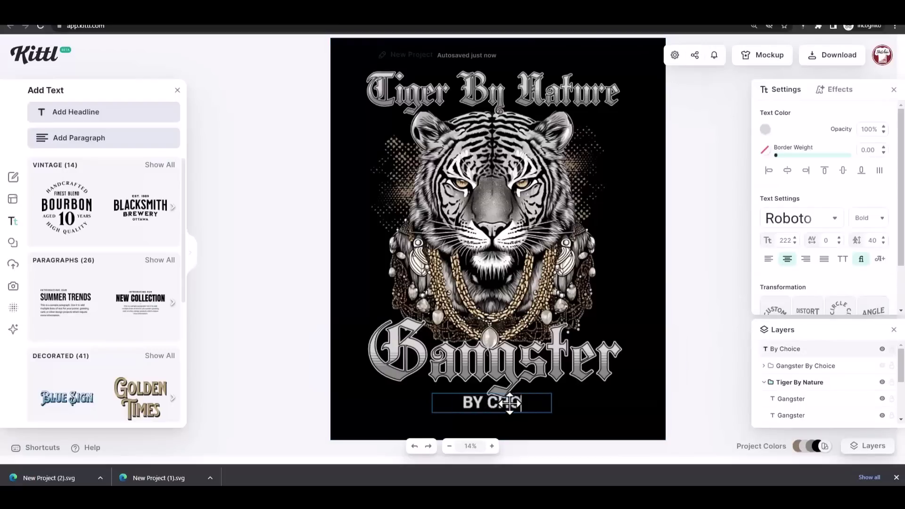
pyautogui.click(681, 330)
pyautogui.click(514, 408)
pyautogui.click(693, 378)
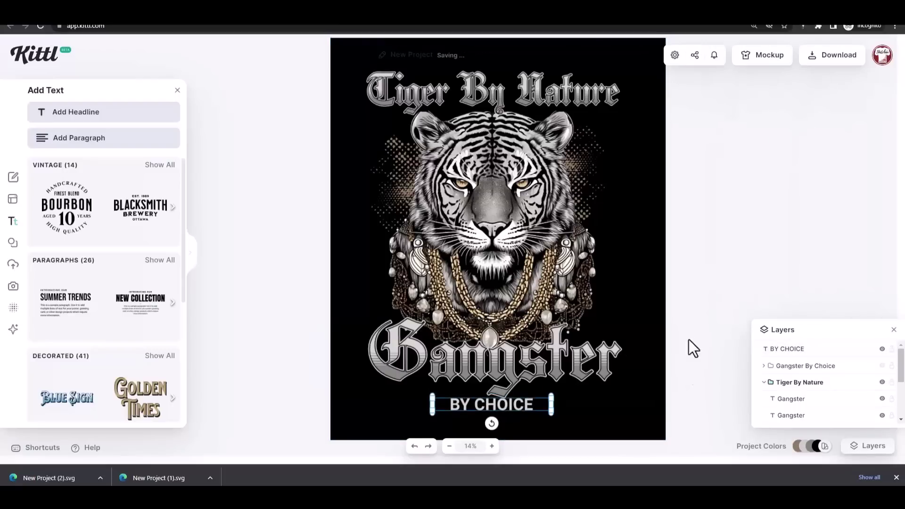
# Search the elements library for "chains" and browse the available graphics.
pyautogui.click(12, 242)
pyautogui.click(75, 111)
pyautogui.write('chcin')
pyautogui.press('BackSpace')
pyautogui.press('BackSpace')
pyautogui.press('BackSpace')
pyautogui.press('BackSpace')
pyautogui.press('BackSpace')
pyautogui.write('hains')
pyautogui.press('Return')
pyautogui.scroll(-1, 146, 283)
pyautogui.scroll(-10, 126, 241)
pyautogui.scroll(10, 125, 240)
# Add the leaf ornament with dots from the Spot Elements ornaments, sized and rotated sideways to the left of "BY CHOICE".
pyautogui.click(84, 147)
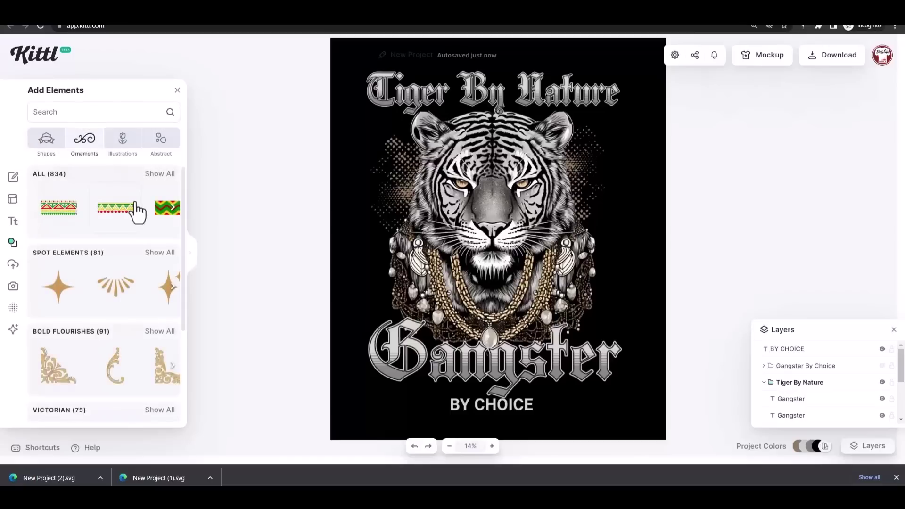
pyautogui.scroll(-1, 142, 212)
pyautogui.click(167, 210)
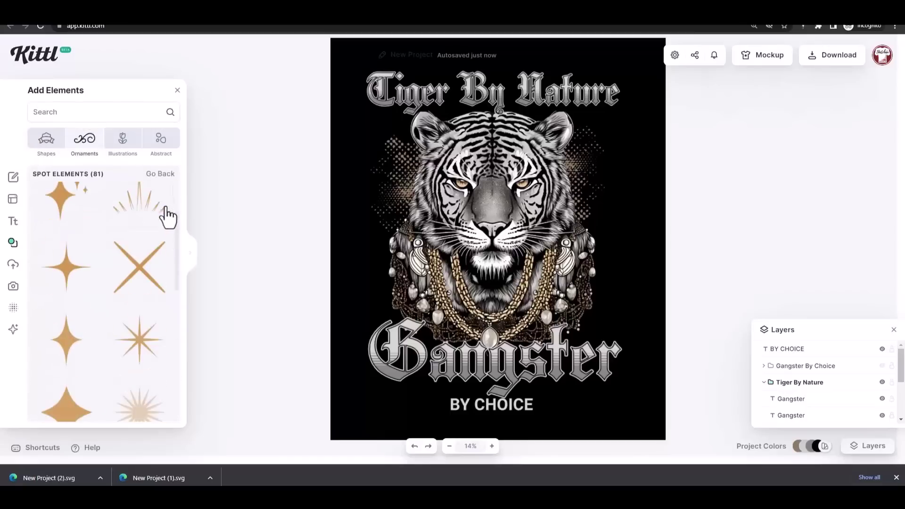
pyautogui.click(511, 410)
pyautogui.scroll(-4, 136, 273)
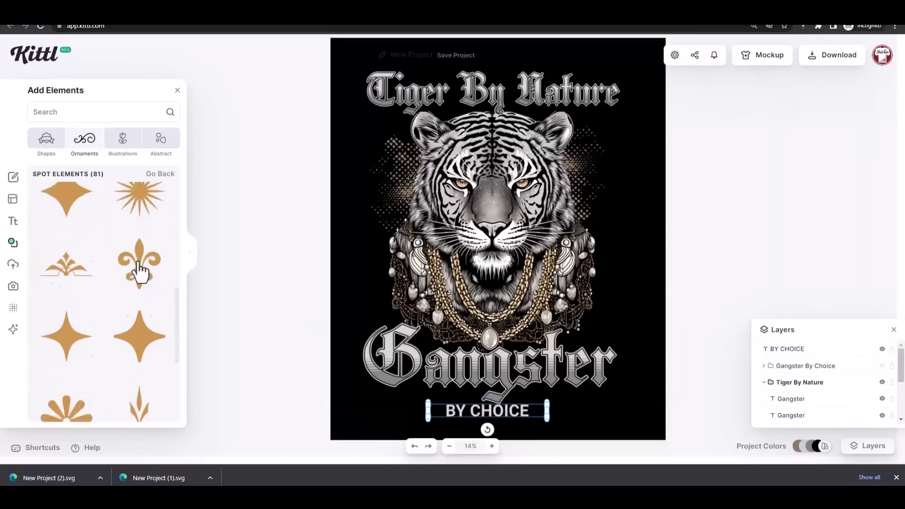
pyautogui.click(141, 299)
pyautogui.moveTo(452, 236); pyautogui.dragTo(383, 293)
pyautogui.moveTo(387, 377); pyautogui.dragTo(402, 401)
# Place a copy of the leaf ornament to the right of "BY CHOICE" and flip it vertically to mirror the left one.
pyautogui.moveTo(445, 431); pyautogui.dragTo(571, 415)
pyautogui.click(633, 346)
pyautogui.click(406, 411)
pyautogui.rightClick(571, 414)
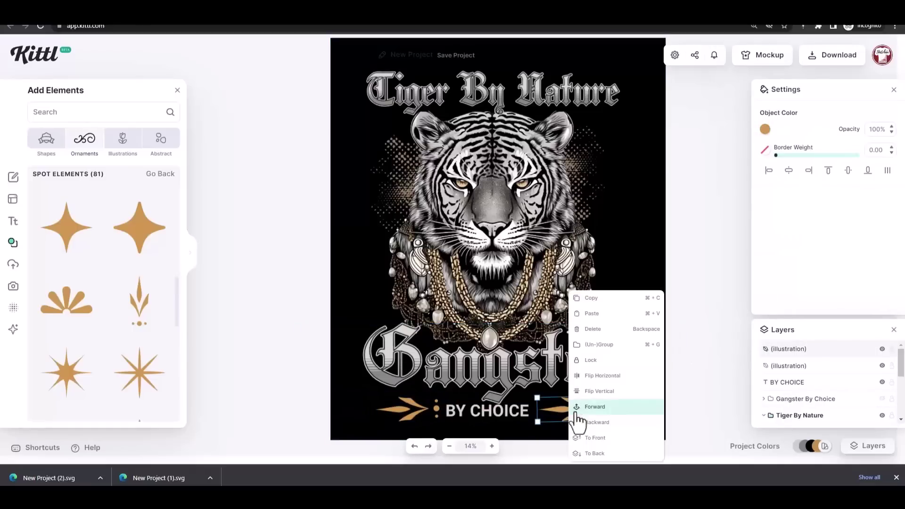
pyautogui.click(613, 388)
pyautogui.click(663, 389)
pyautogui.click(562, 409)
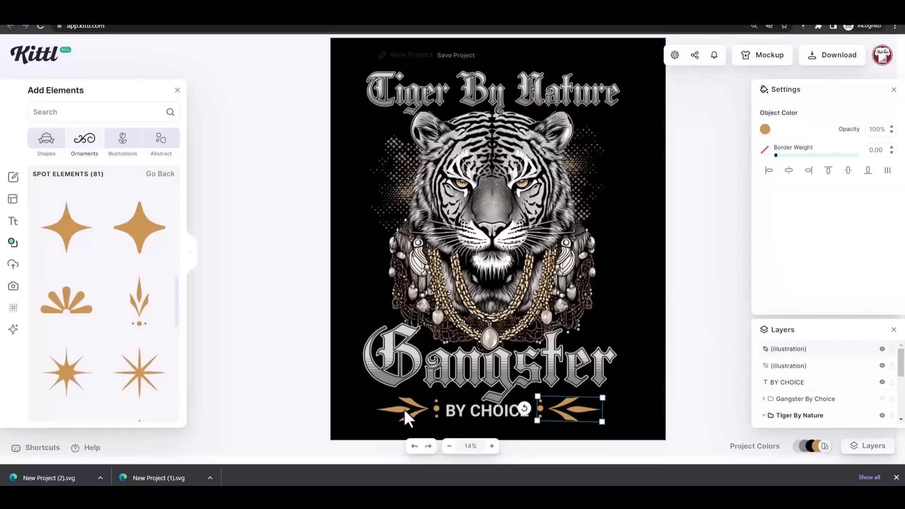
# Recolor both leaf ornaments beside "BY CHOICE" with the brown document color.
pyautogui.keyDown('shift'); pyautogui.click(404, 411); pyautogui.keyUp('shift')
pyautogui.click(766, 132)
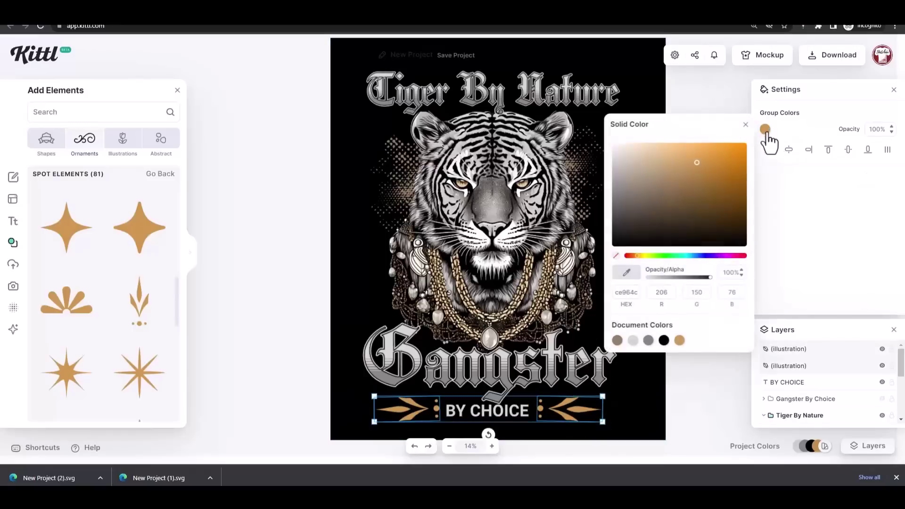
pyautogui.click(633, 340)
pyautogui.click(705, 383)
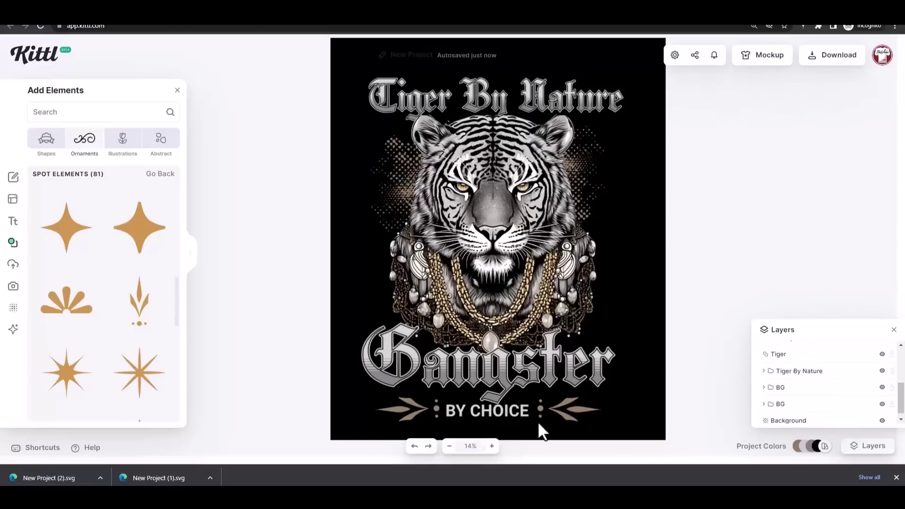
pyautogui.click(519, 414)
pyautogui.click(566, 414)
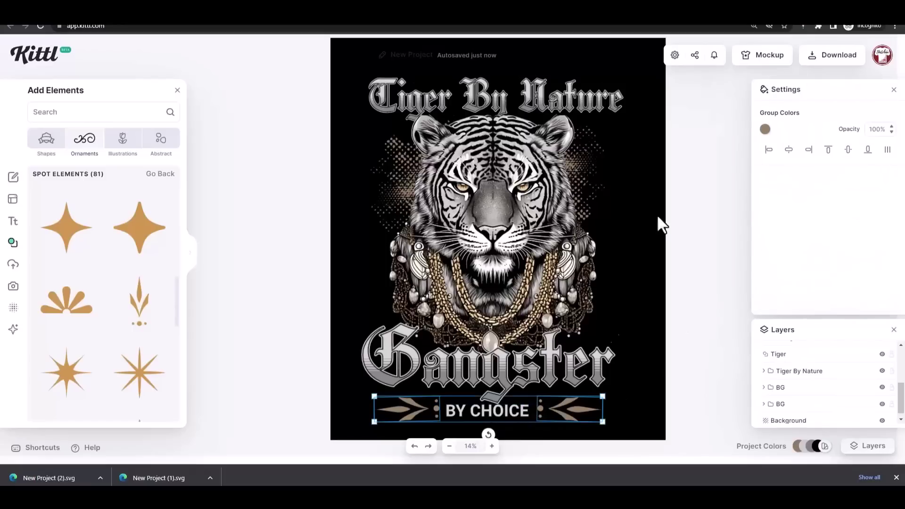
# Recolor the "BY CHOICE" text with the same brown document color as the ornaments.
pyautogui.click(765, 129)
pyautogui.click(484, 410)
pyautogui.click(766, 129)
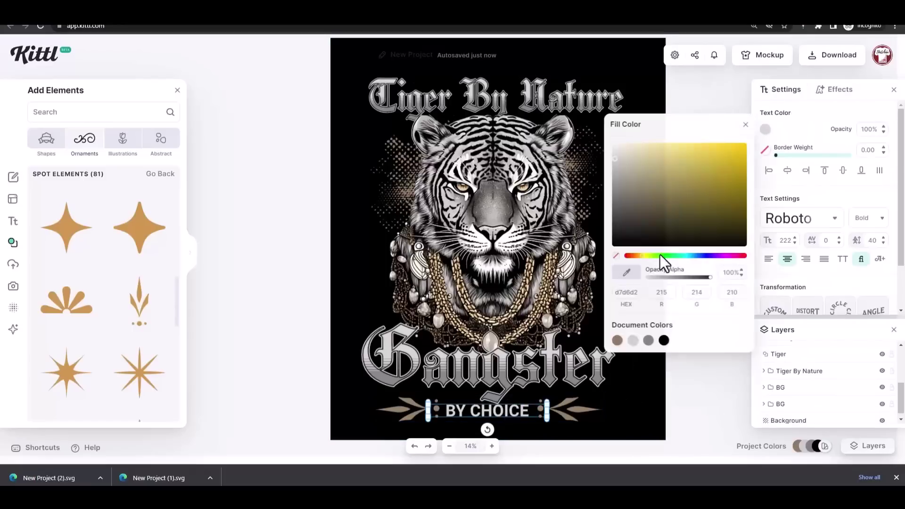
pyautogui.click(618, 341)
pyautogui.click(660, 382)
pyautogui.click(658, 387)
pyautogui.click(644, 434)
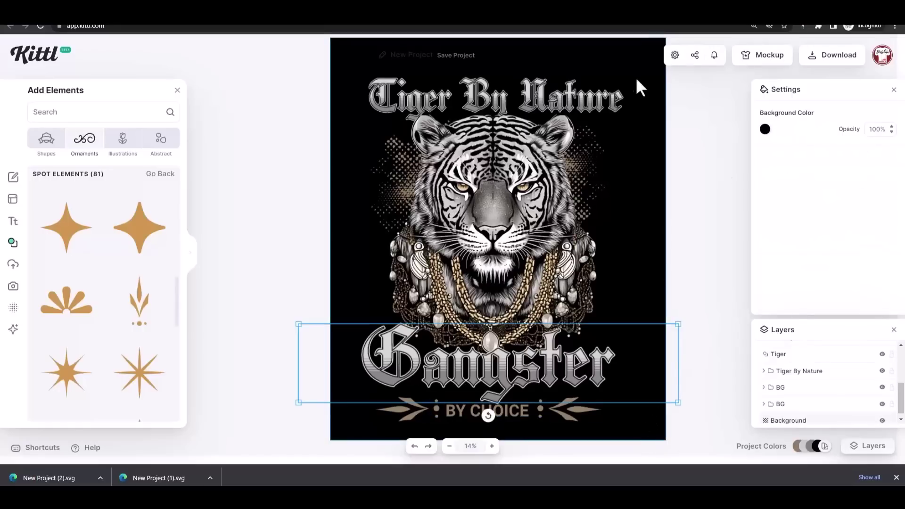
# Change the gray in the "Tiger By Nature" group to the light gold ddb179.
pyautogui.click(699, 165)
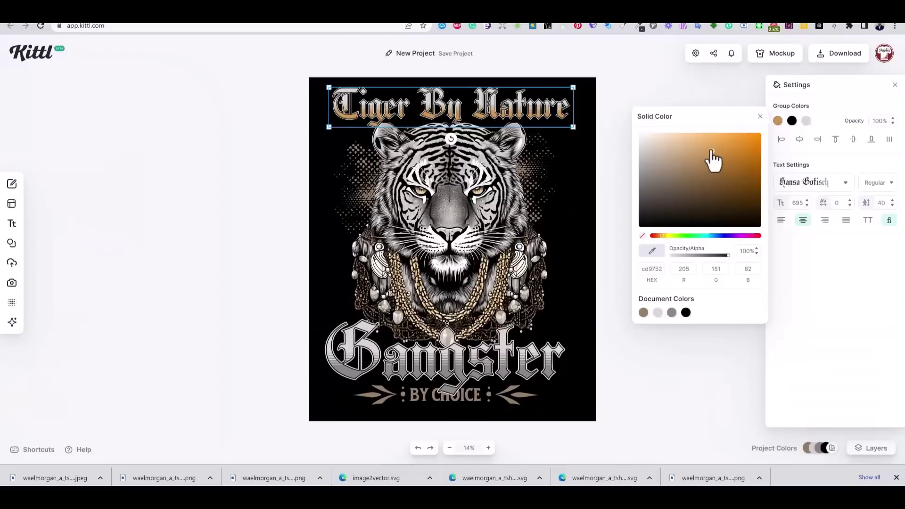
pyautogui.moveTo(711, 155); pyautogui.dragTo(694, 149)
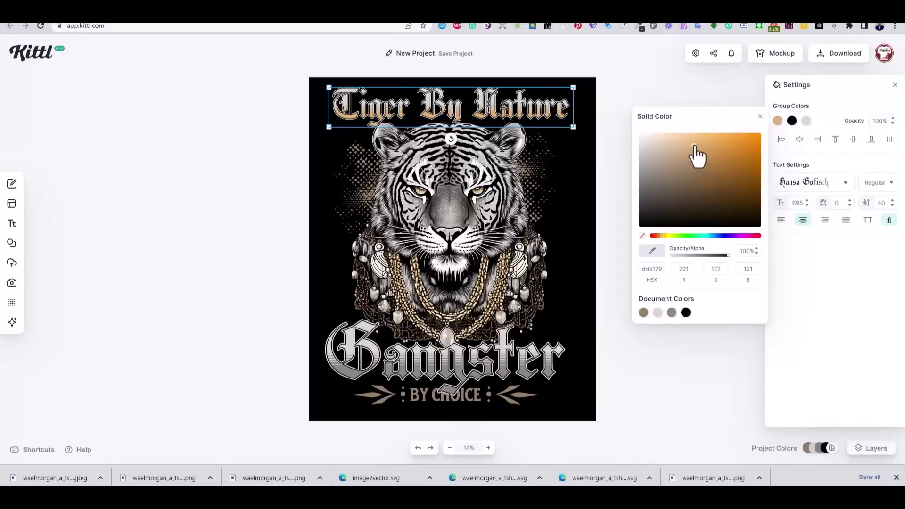
pyautogui.click(502, 366)
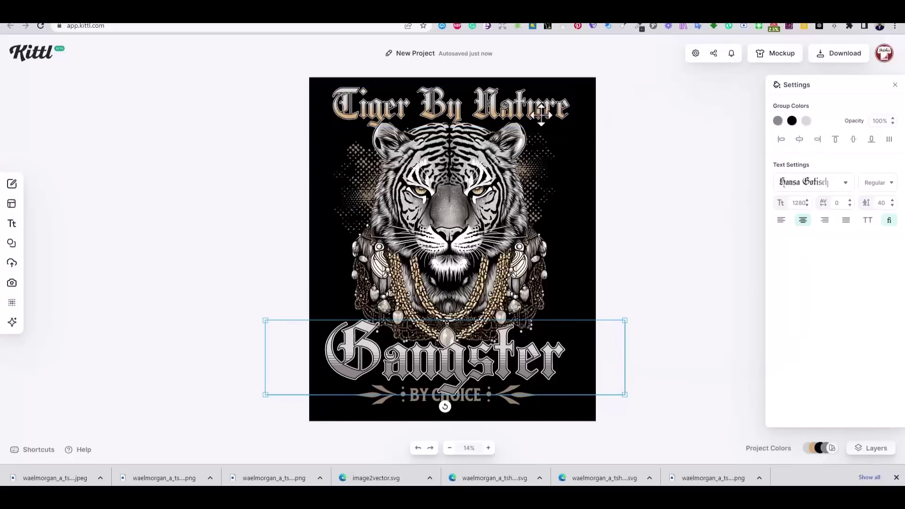
# Copy the gold from "Tiger By Nature" onto the gray of "Gangster" and recolor "BY CHOICE" and its ornaments to match.
pyautogui.click(556, 125)
pyautogui.click(778, 121)
pyautogui.hotkey('ctrl', 'c')
pyautogui.click(501, 363)
pyautogui.click(778, 120)
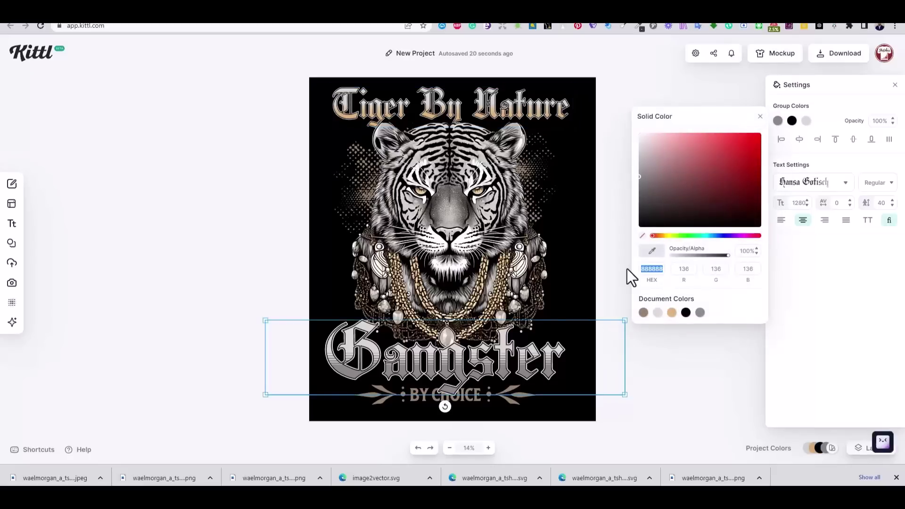
pyautogui.click(708, 354)
pyautogui.click(779, 122)
pyautogui.moveTo(663, 269); pyautogui.dragTo(638, 270)
pyautogui.hotkey('ctrl', 'v')
pyautogui.click(683, 355)
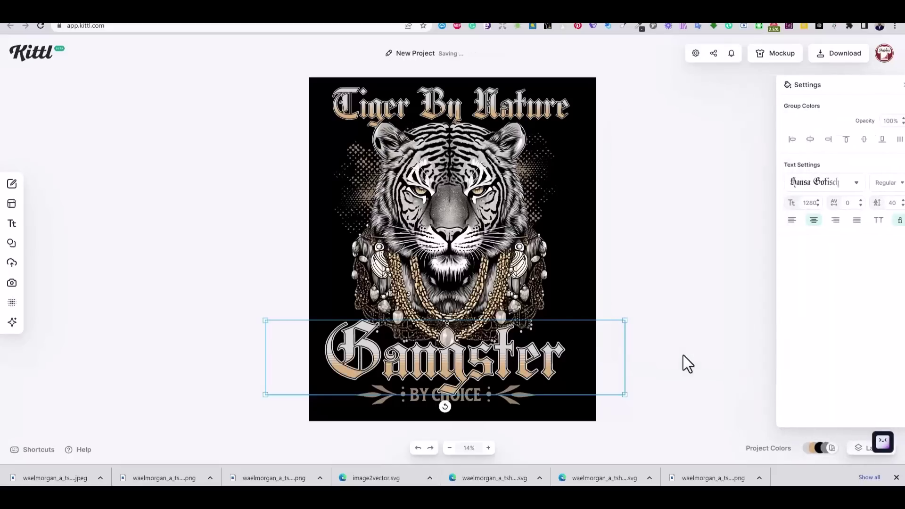
pyautogui.click(505, 398)
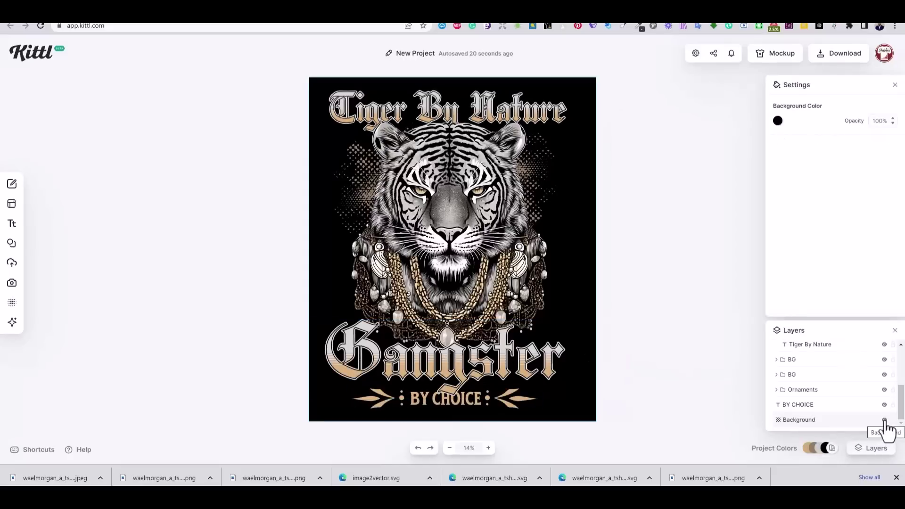
# Hide the black Background layer and preview the design on a black T-shirt mockup.
pyautogui.click(884, 420)
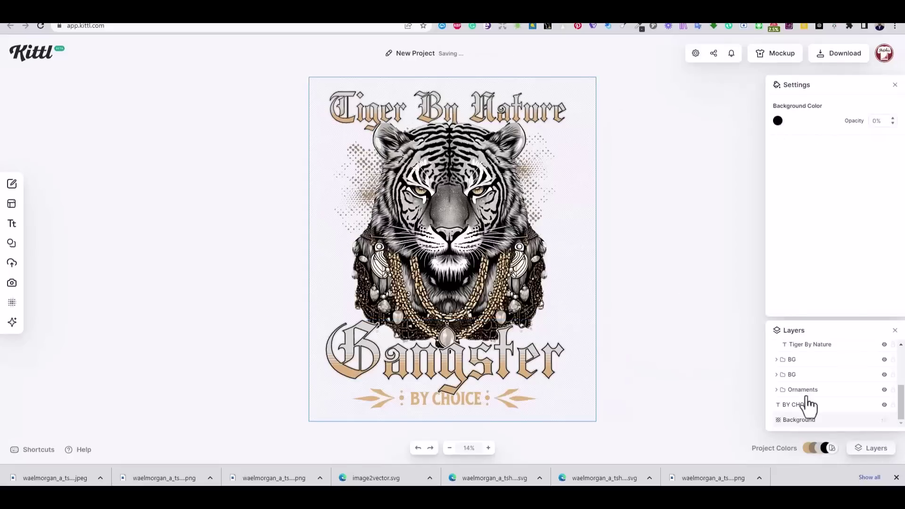
pyautogui.click(779, 54)
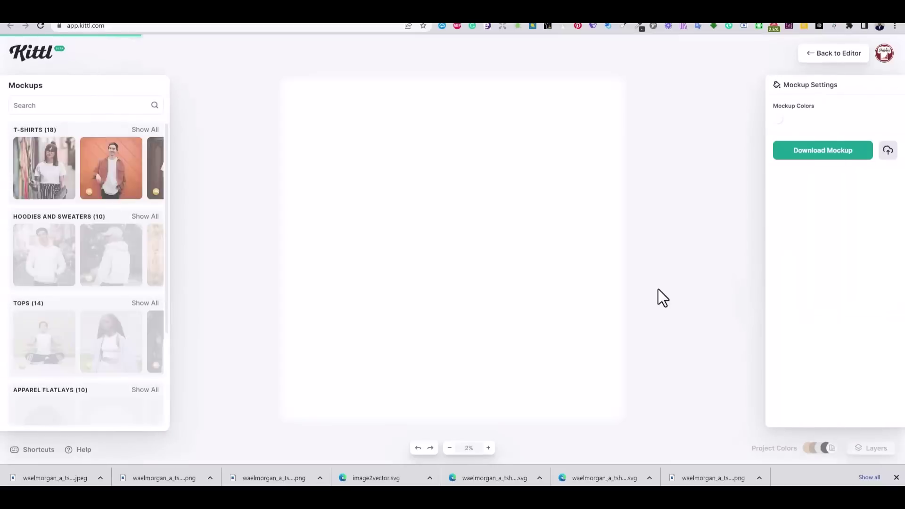
pyautogui.click(150, 129)
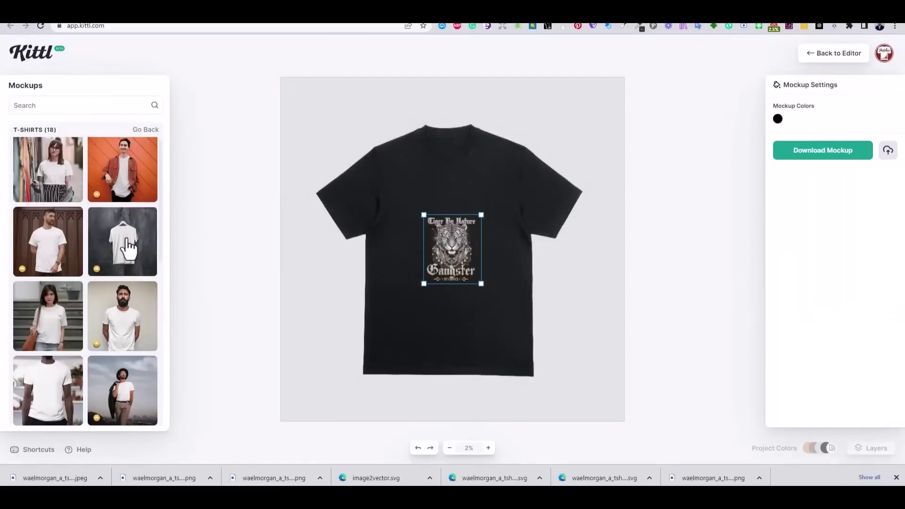
# Enlarge and position the design to cover the shirt's front below the collar, and download the mockup.
pyautogui.moveTo(424, 215); pyautogui.dragTo(371, 152)
pyautogui.moveTo(481, 285); pyautogui.dragTo(532, 346)
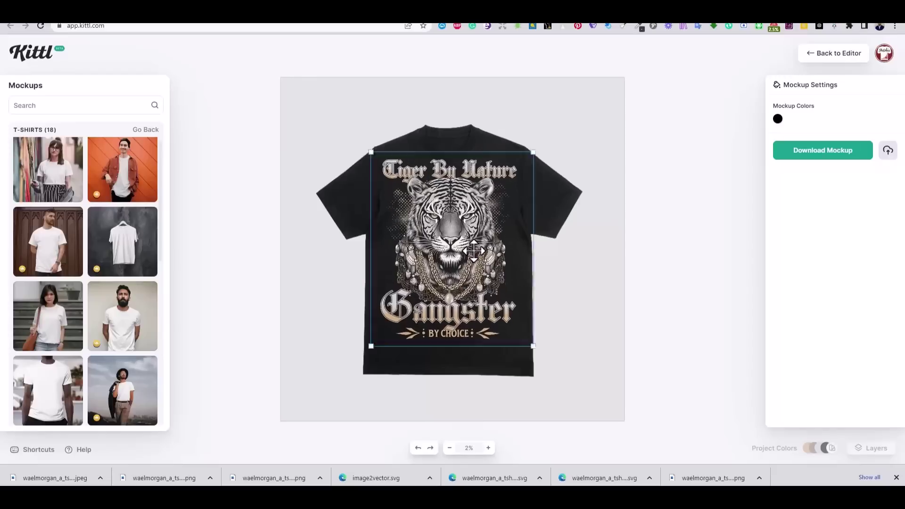
pyautogui.moveTo(476, 245); pyautogui.dragTo(480, 254)
pyautogui.moveTo(535, 161); pyautogui.dragTo(508, 170)
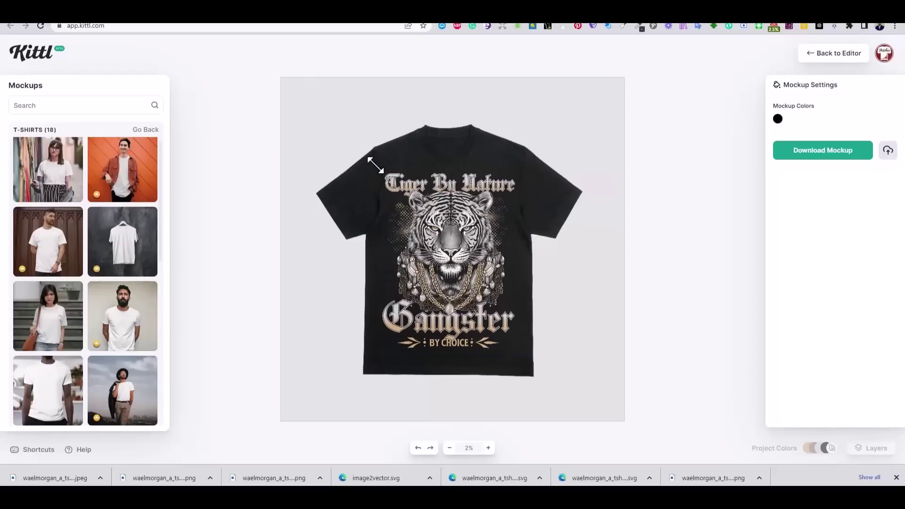
pyautogui.click(676, 188)
pyautogui.click(775, 155)
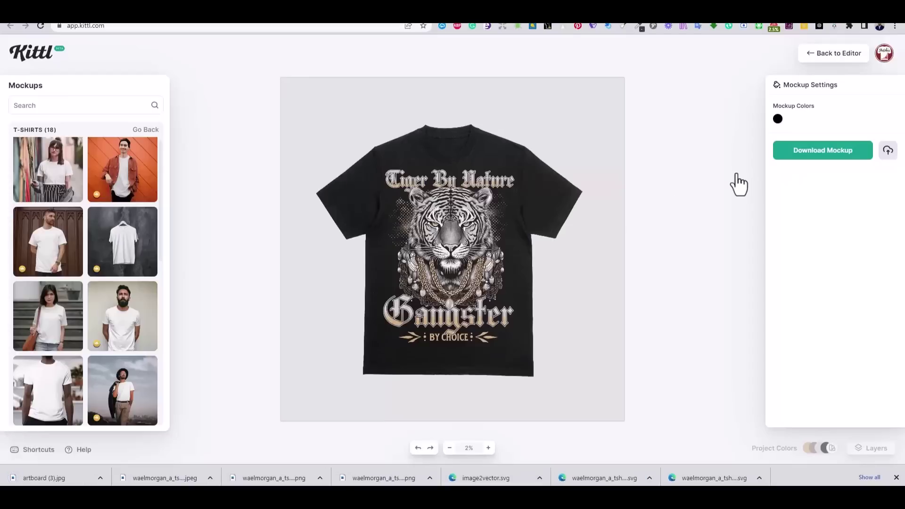